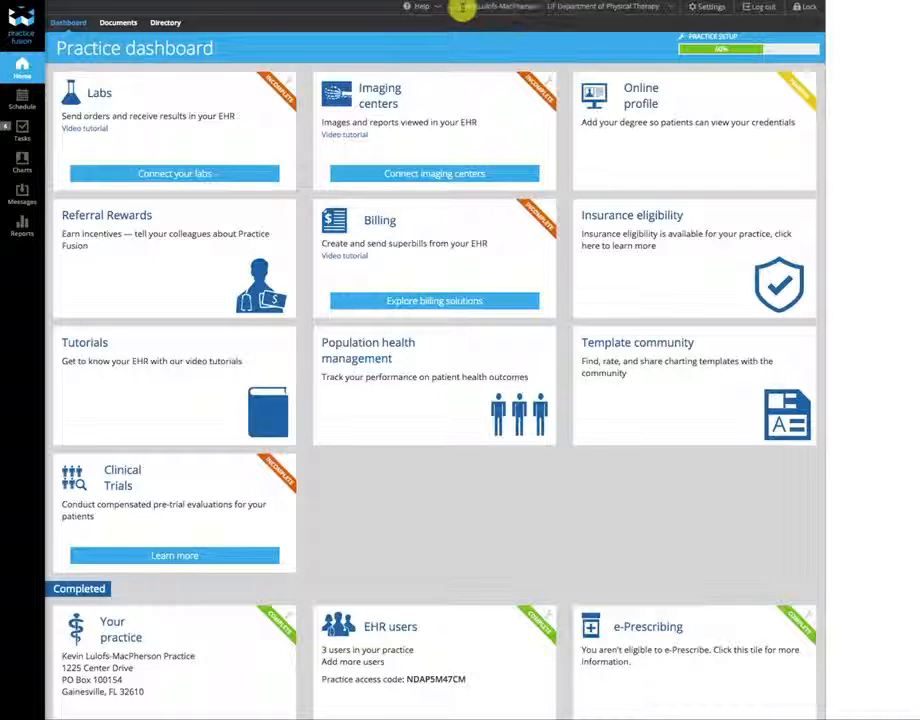
- Check the practice list and stay in the current practice
click(663, 8)
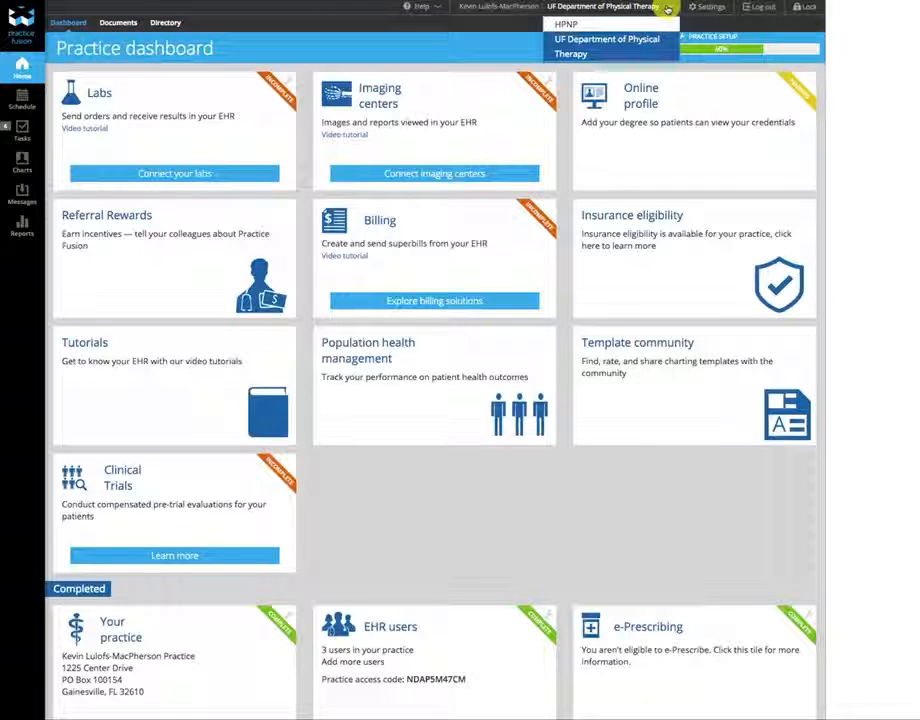
triple_click(612, 48)
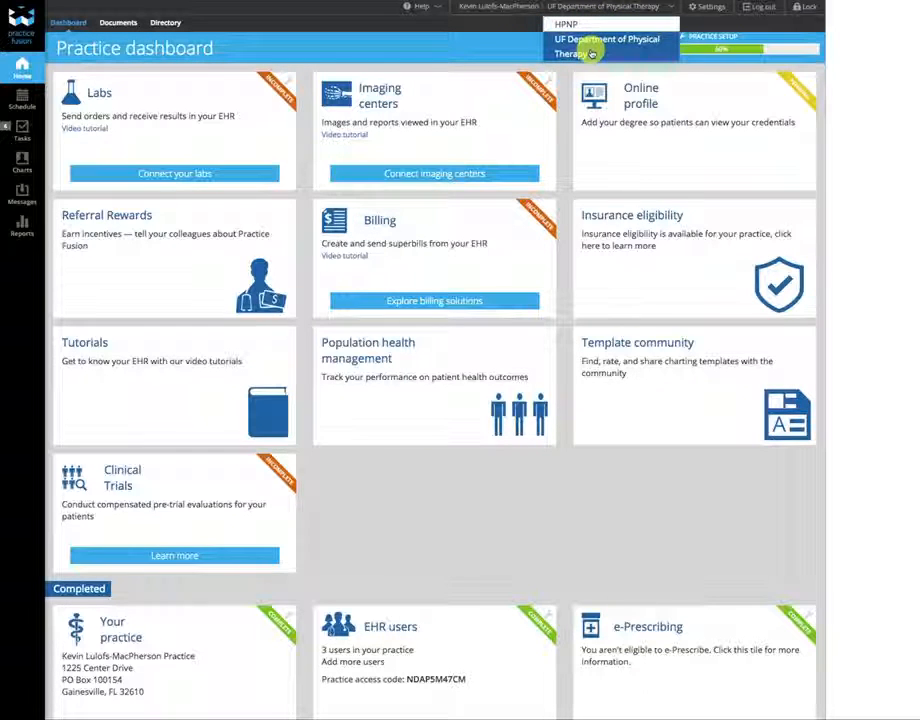
click(603, 47)
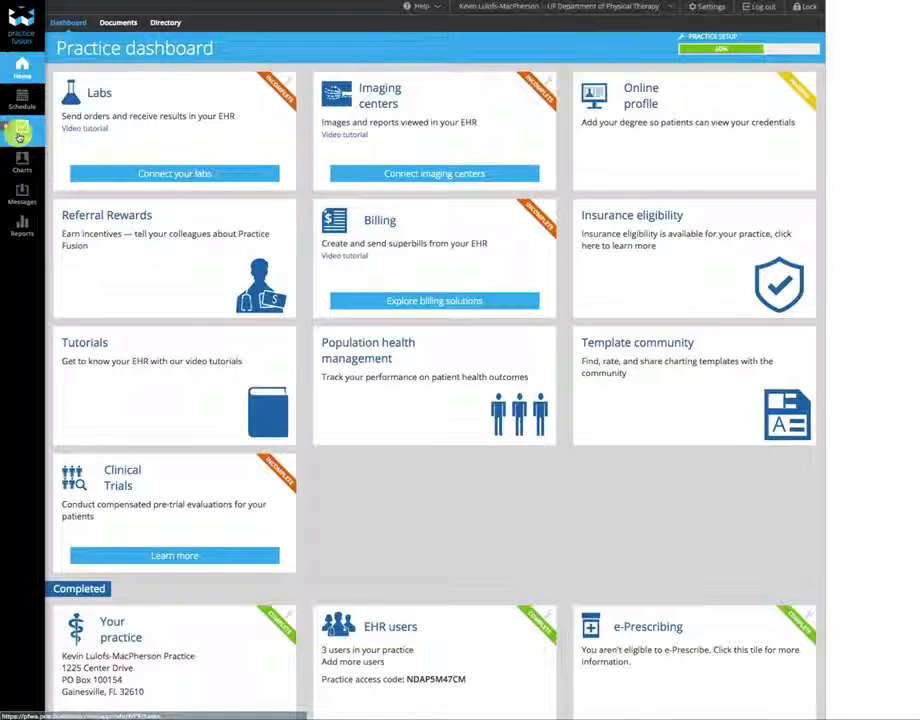
- Clear the patient search date-of-birth filter, then return to the 14-task Tasks list
click(20, 135)
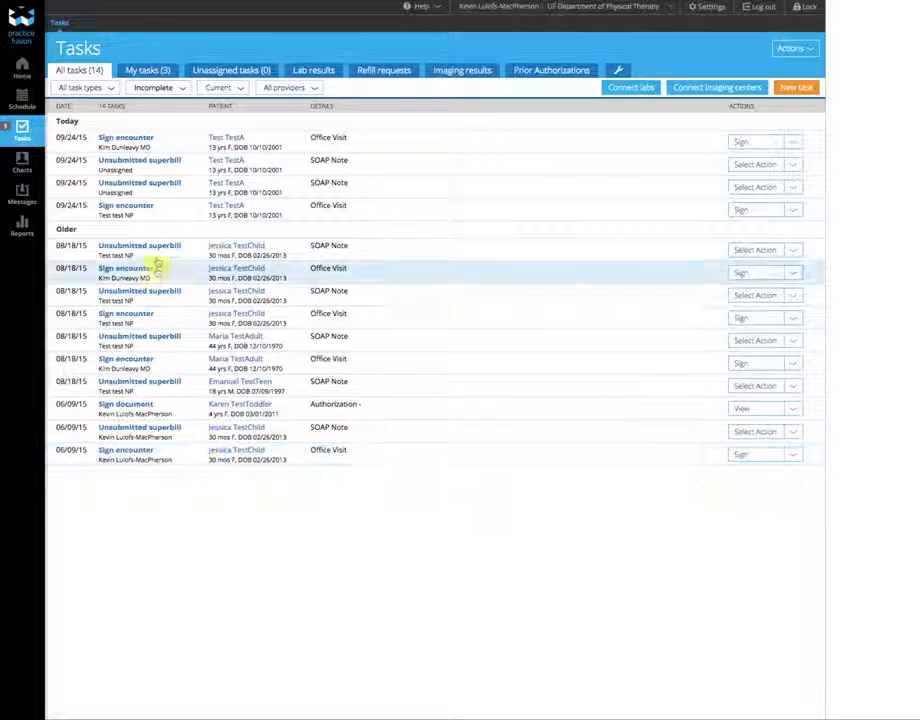
click(208, 206)
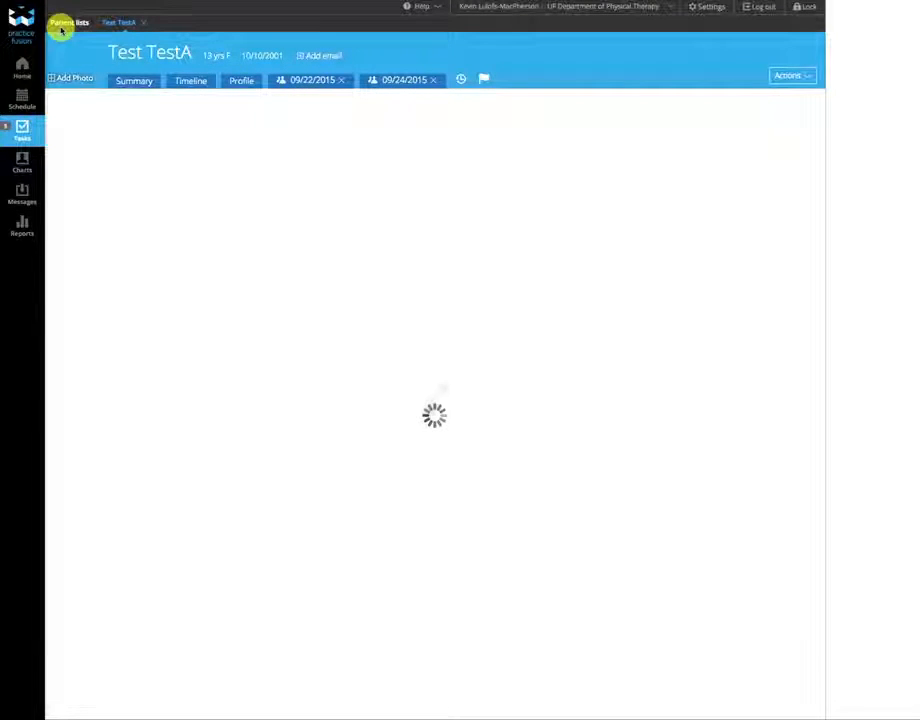
click(80, 22)
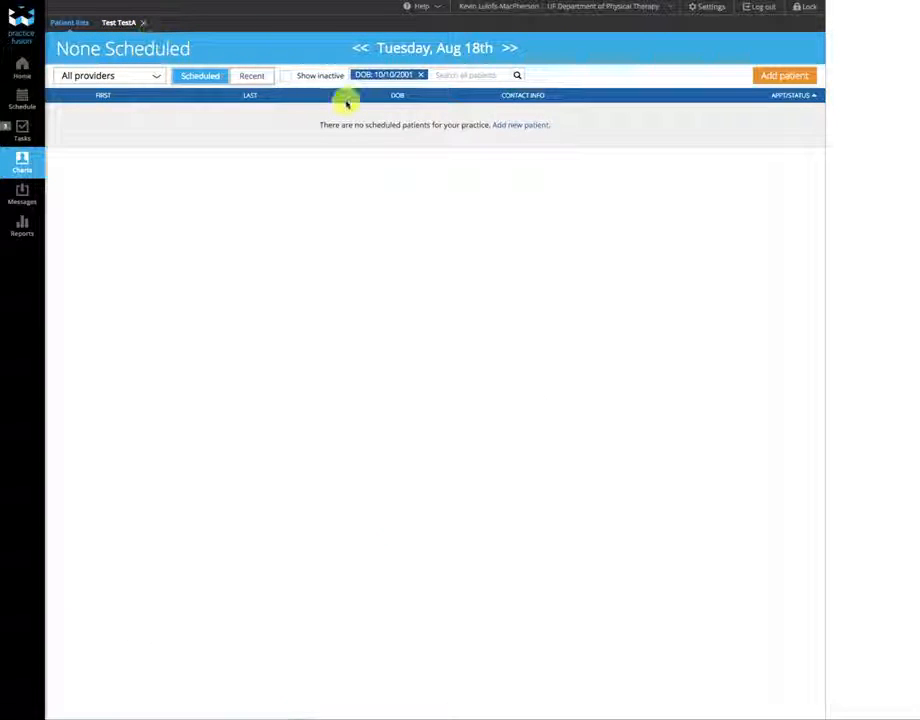
click(420, 77)
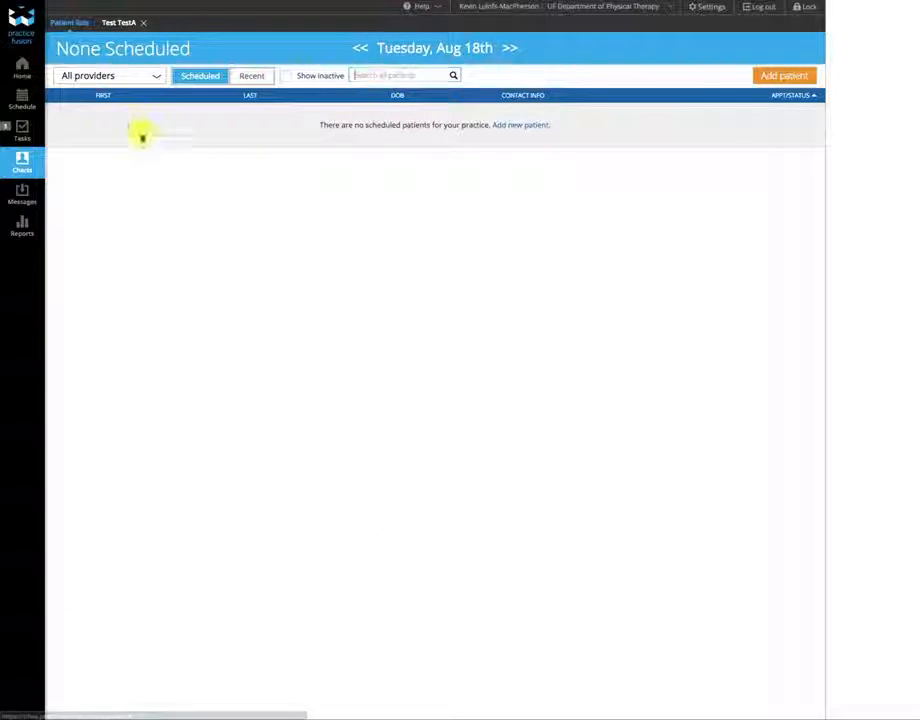
click(10, 136)
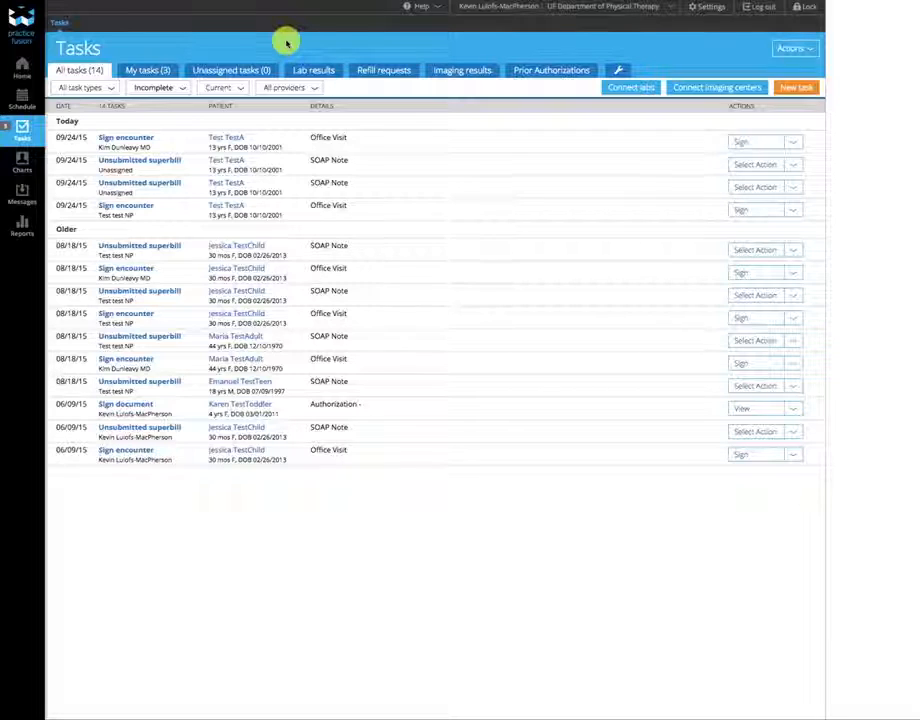
- Filter tasks to one physician's three unsigned encounters and start signing today's Office Visit
click(316, 93)
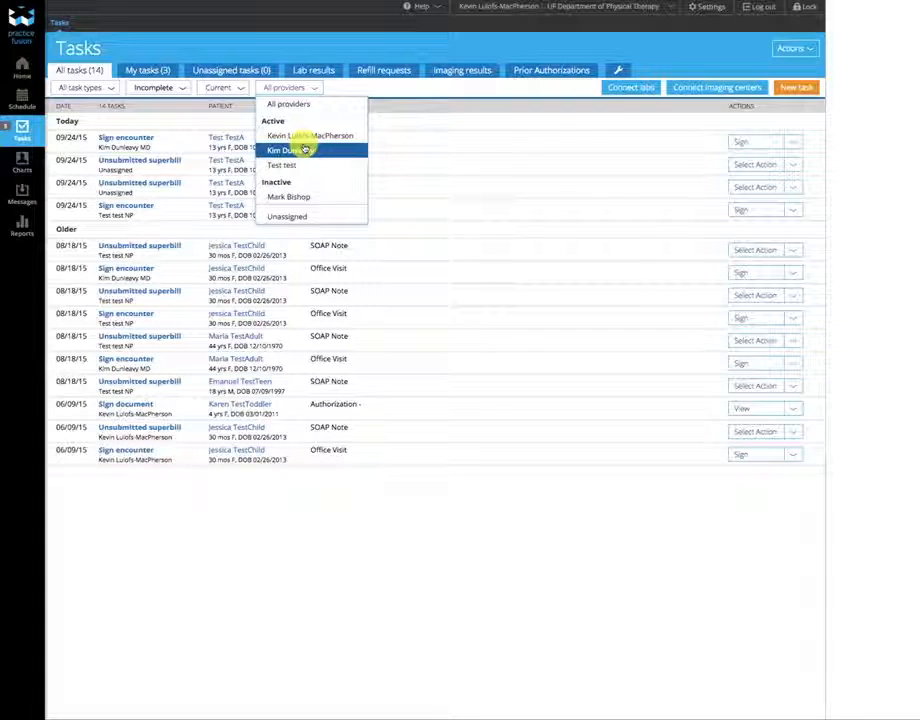
click(290, 164)
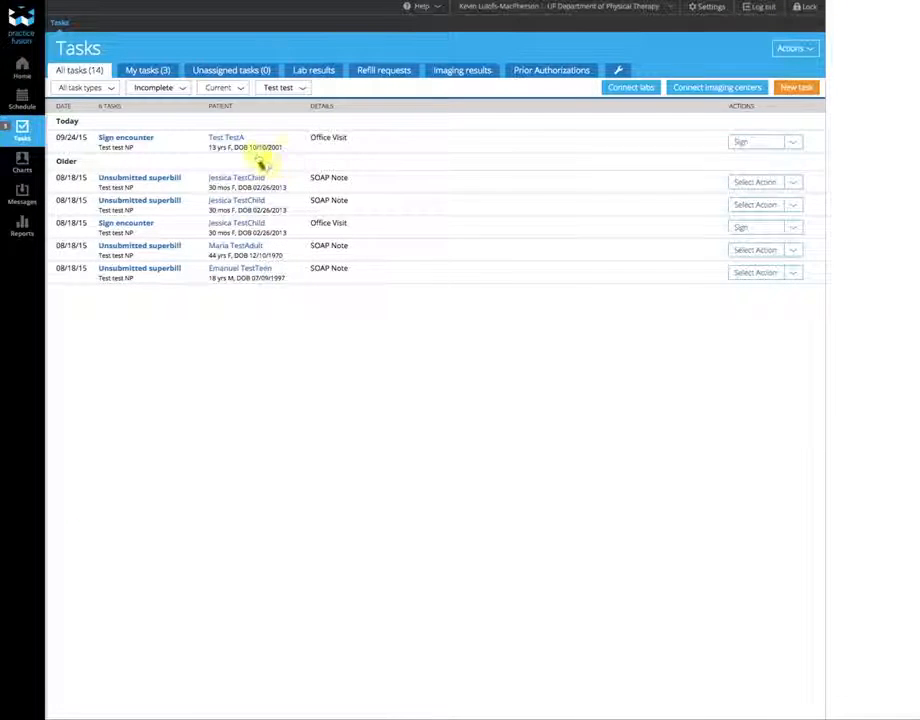
click(304, 88)
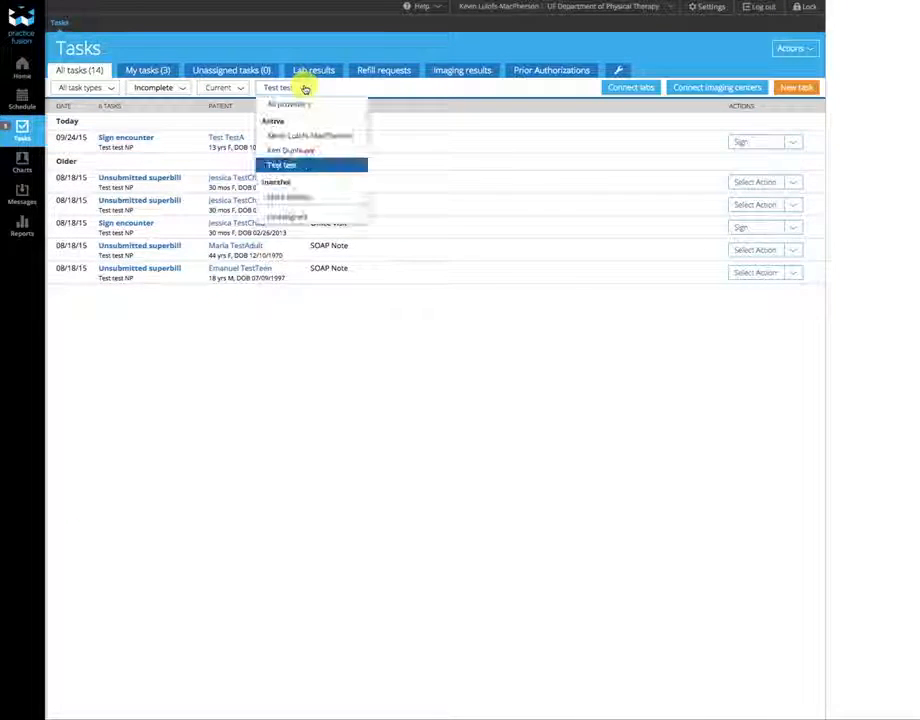
click(302, 150)
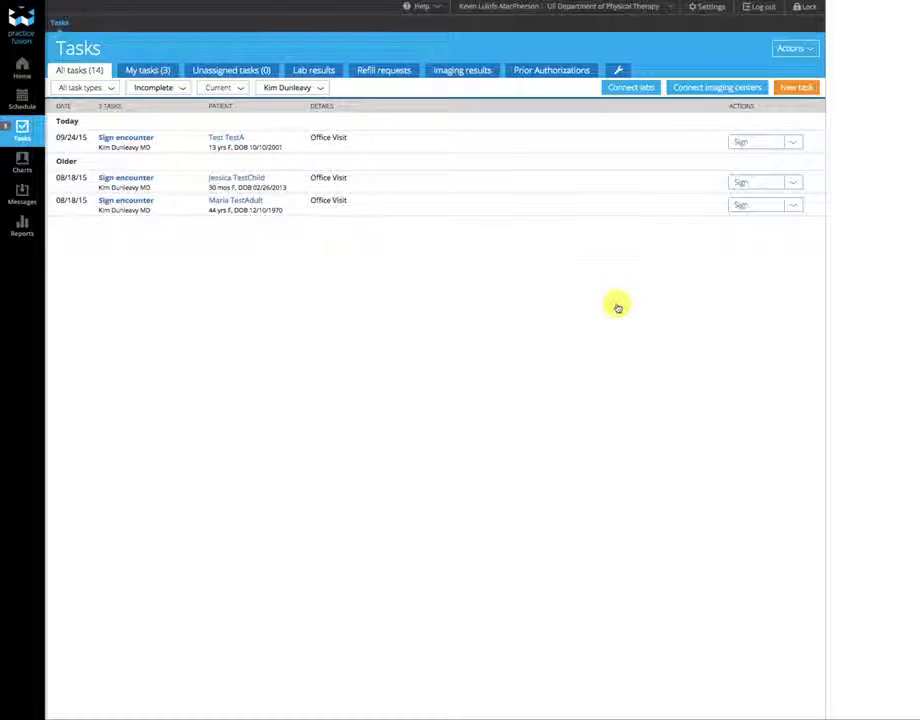
click(760, 145)
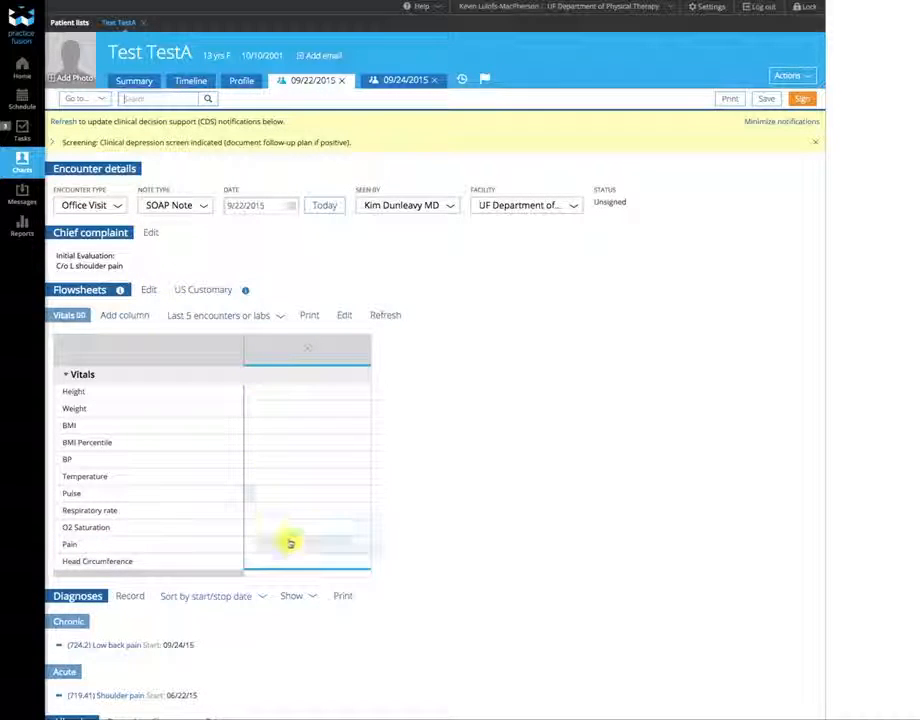
- Scroll through Encounter details, Flowsheets and Diagnoses to review vitals and the shoulder pain diagnosis
scroll(435, 532, down, 1)
scroll(439, 532, down, 3)
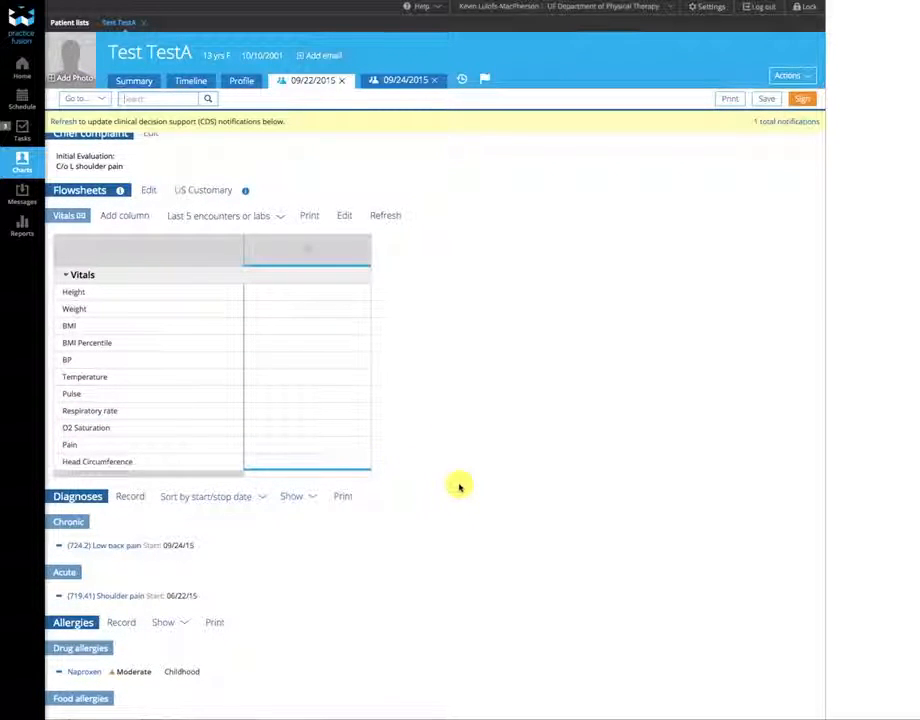
scroll(460, 486, down, 4)
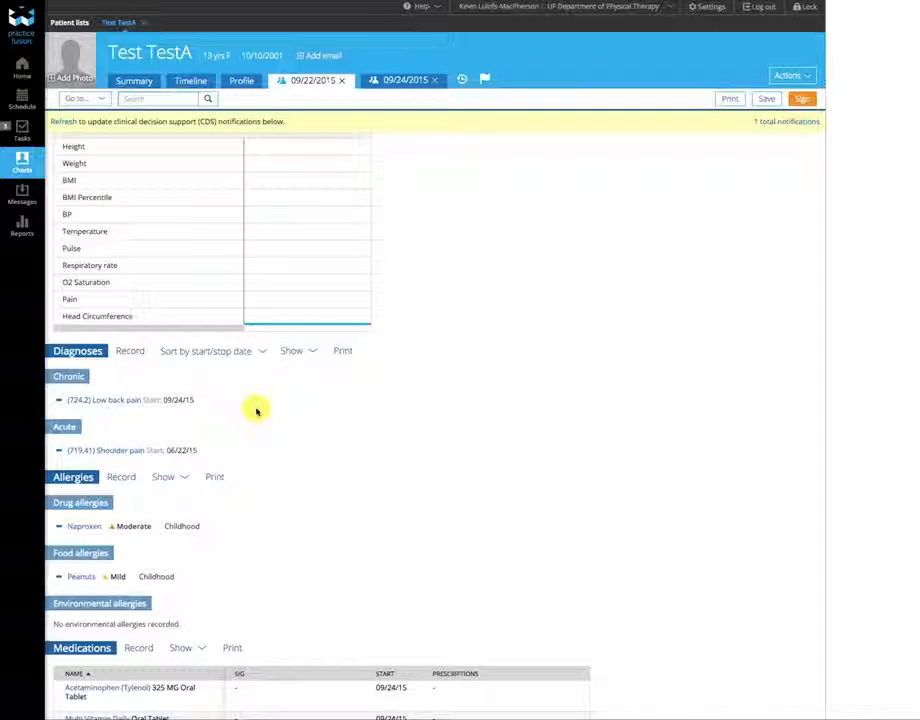
scroll(243, 410, down, 3)
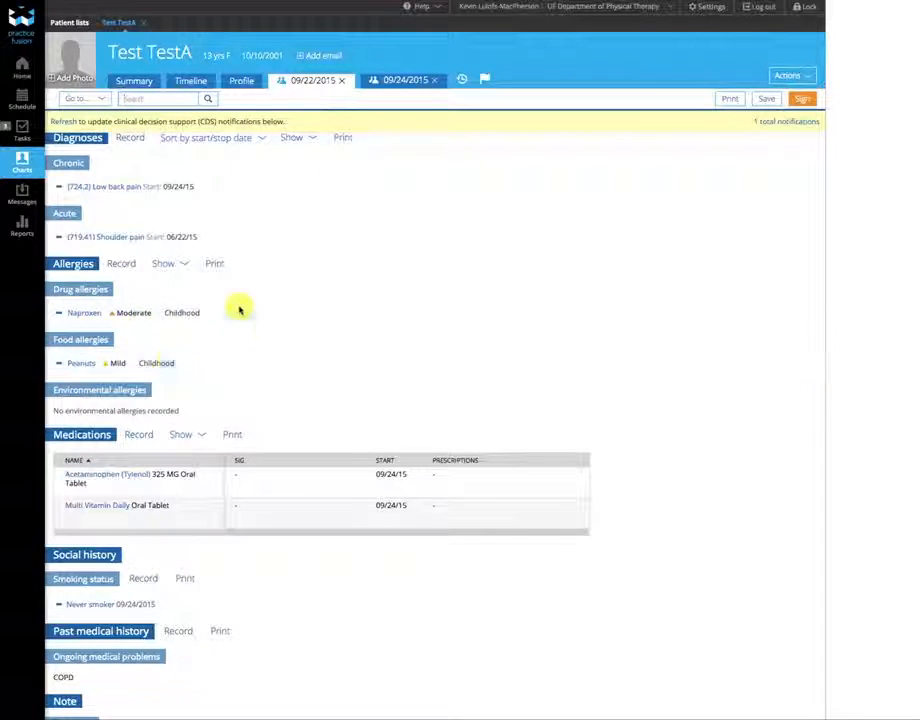
scroll(213, 355, down, 3)
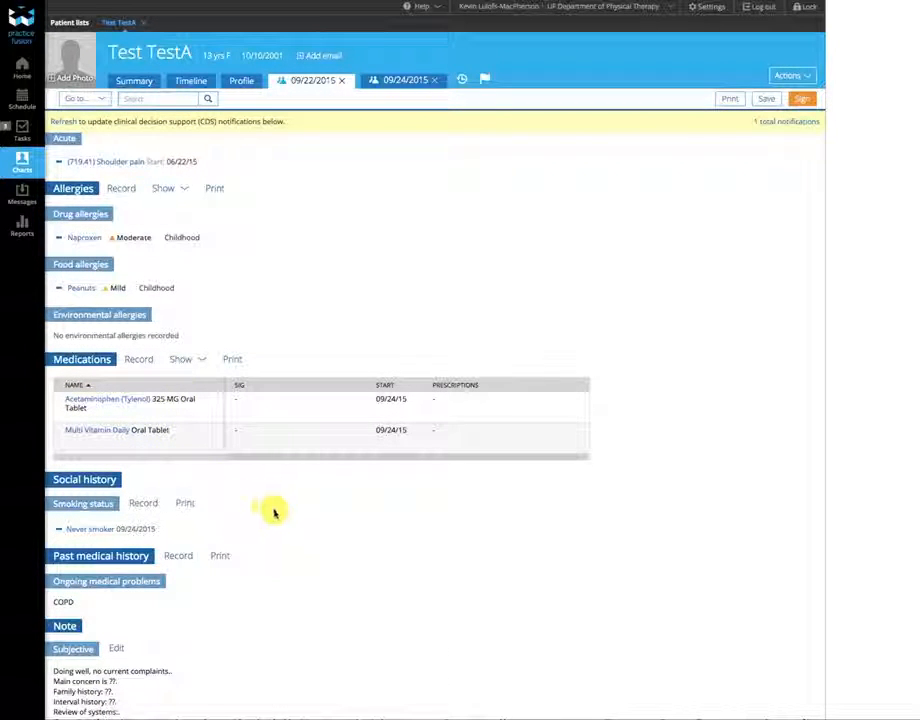
scroll(275, 513, down, 2)
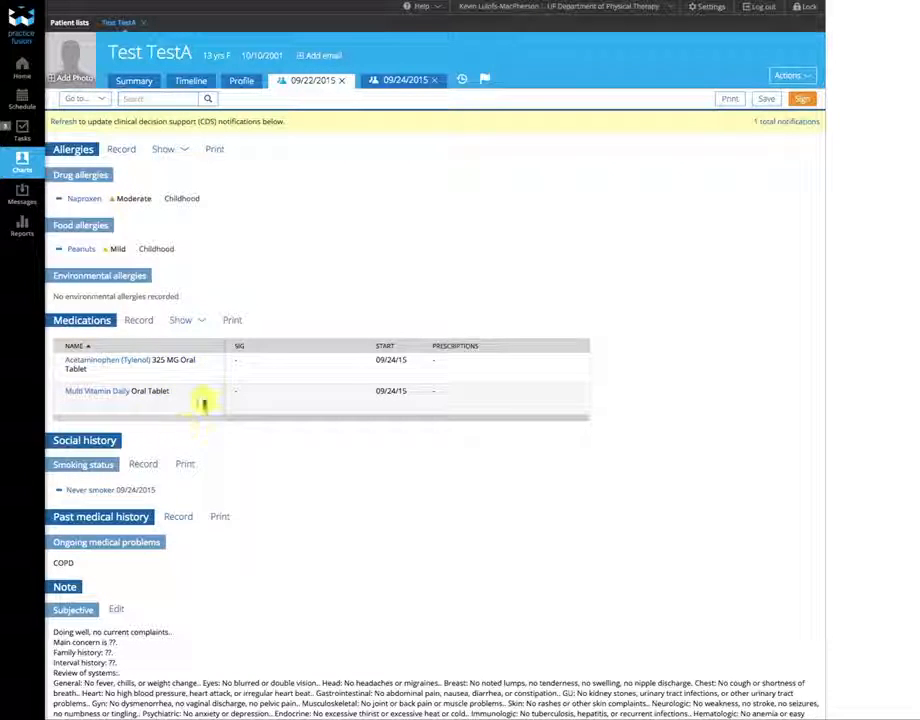
scroll(285, 517, down, 3)
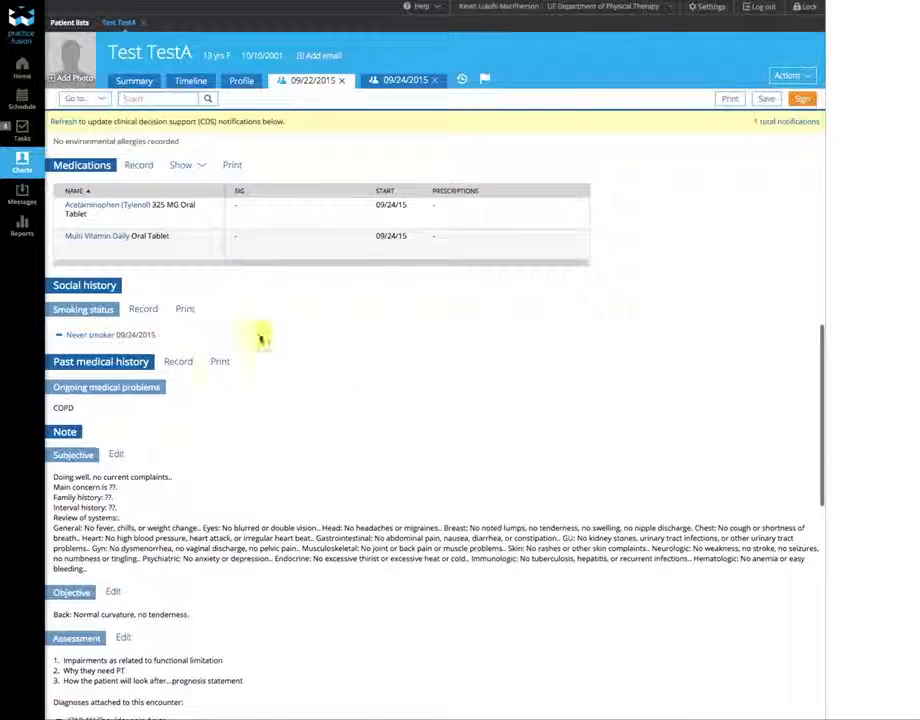
scroll(355, 375, down, 1)
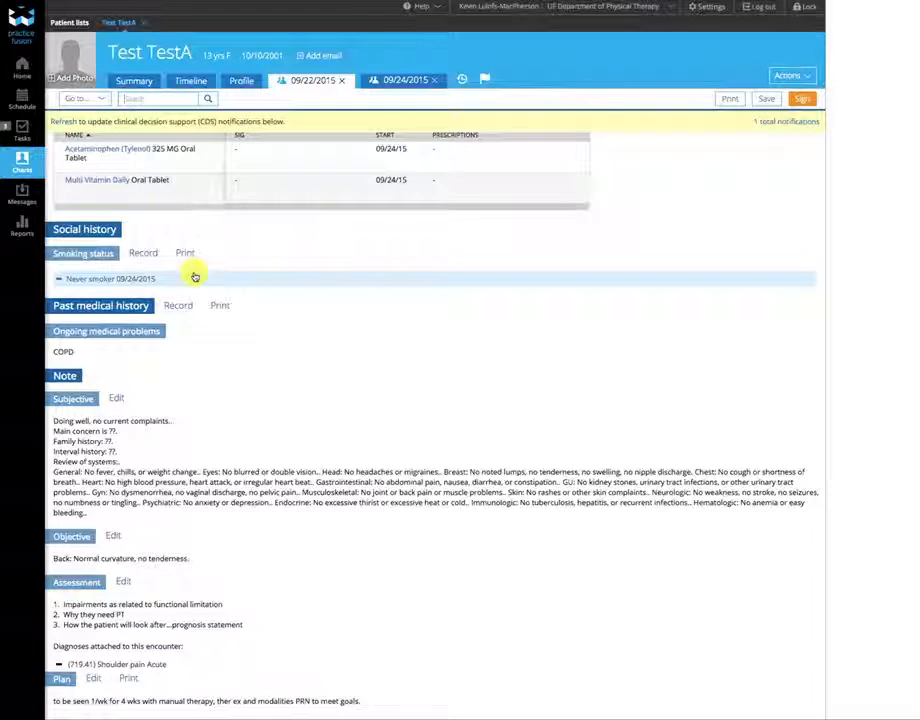
- Open the past medical history form, enter the social history field, then close the form
click(178, 305)
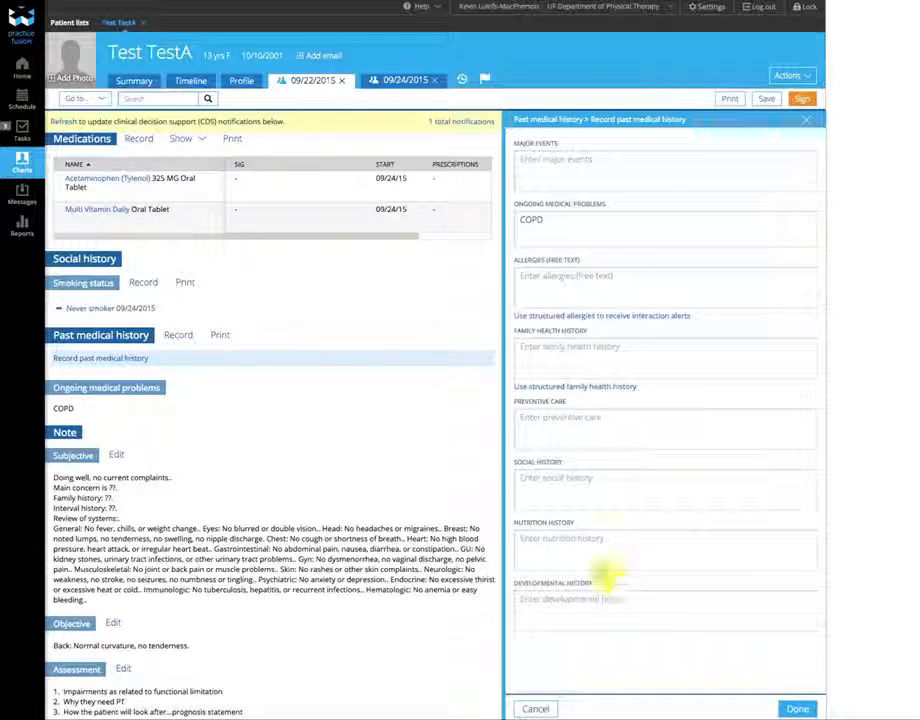
click(549, 481)
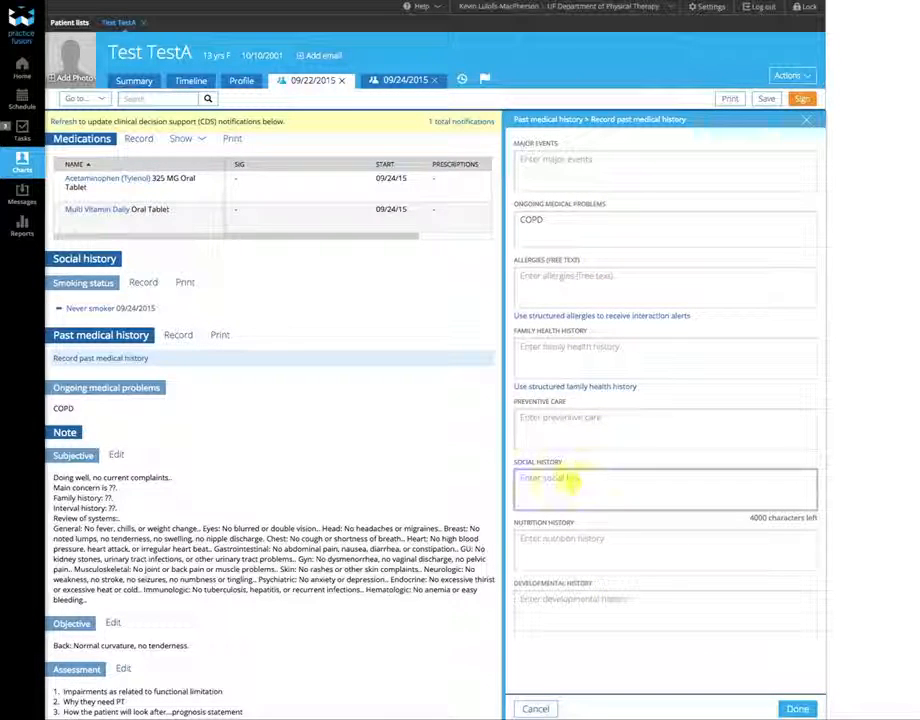
click(802, 708)
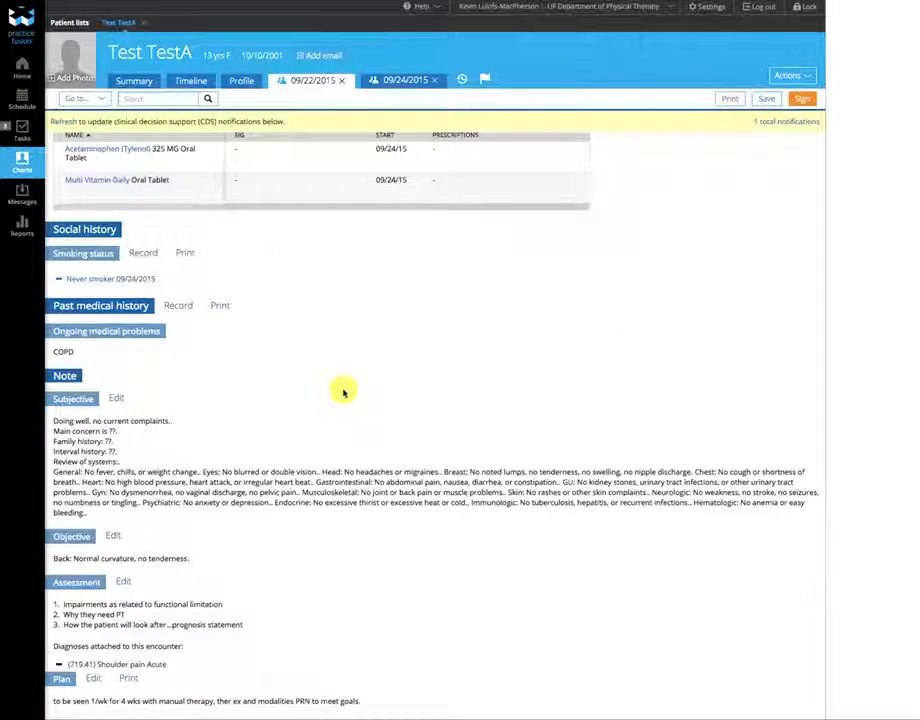
- Open the note's Subjective section for editing with the _WellnessExam template
scroll(343, 392, down, 2)
scroll(343, 388, down, 1)
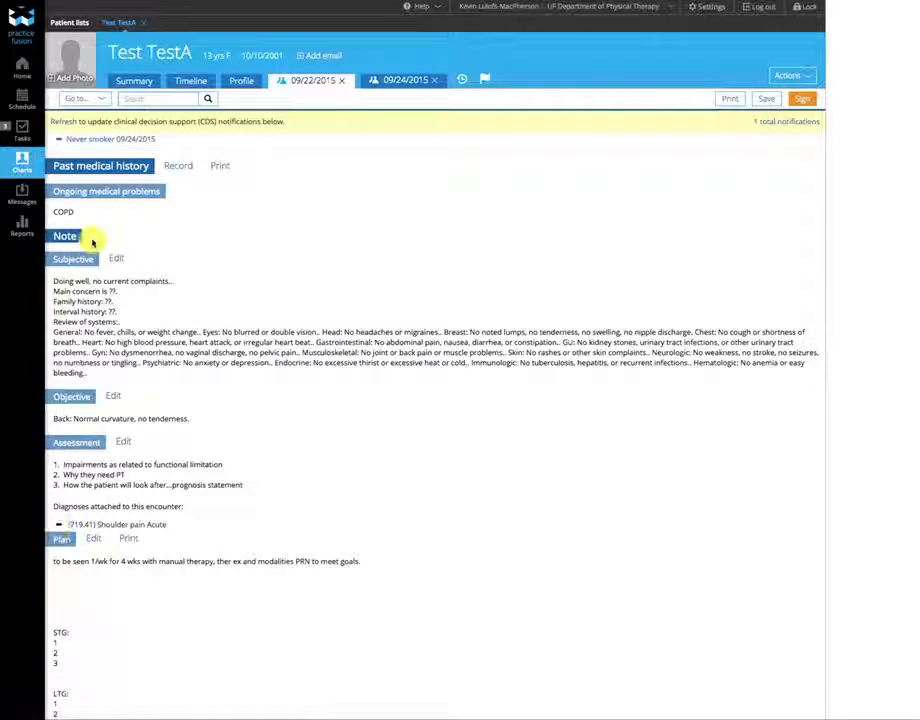
click(116, 261)
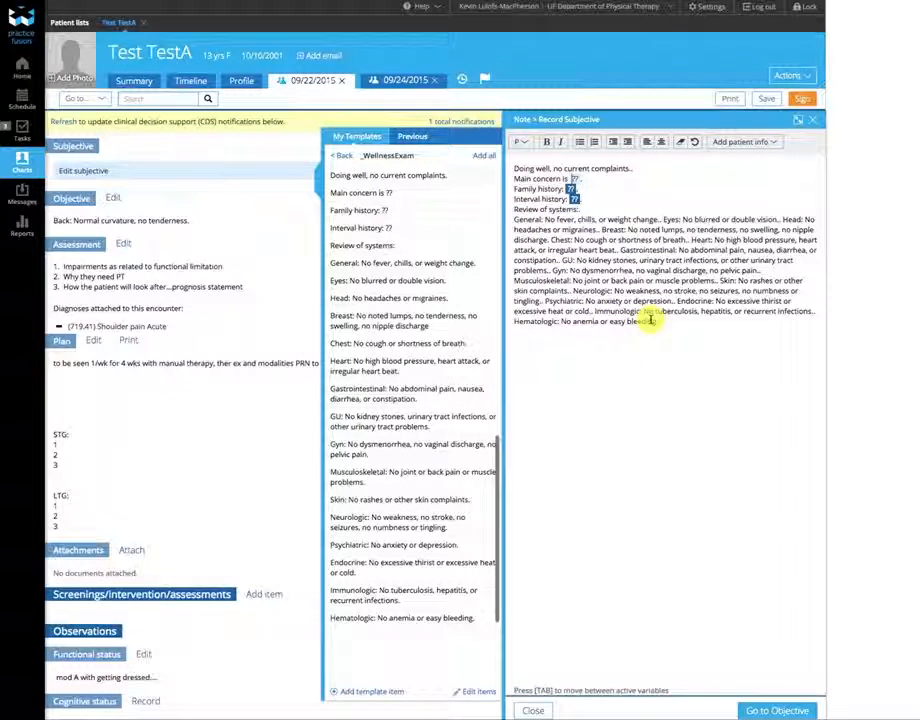
- Return to the full templates list and move the note on to the Objective section
click(341, 156)
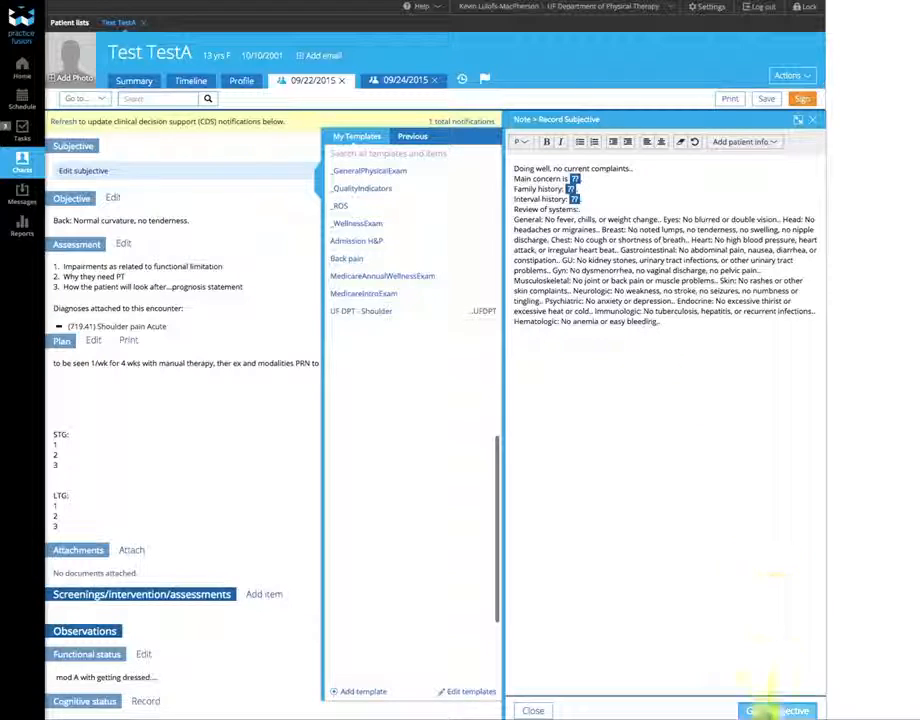
click(770, 711)
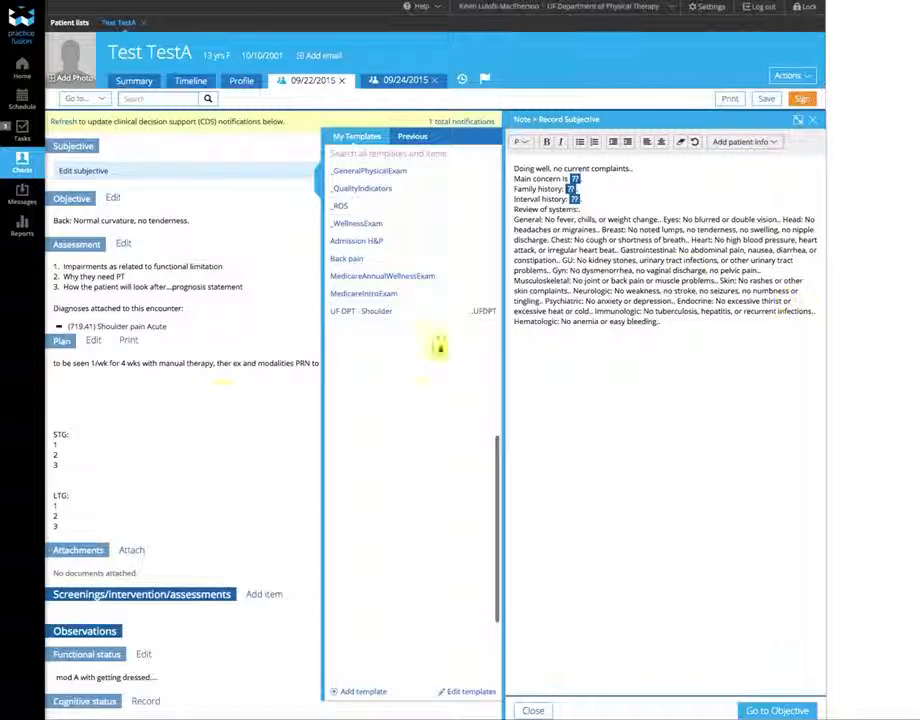
click(770, 711)
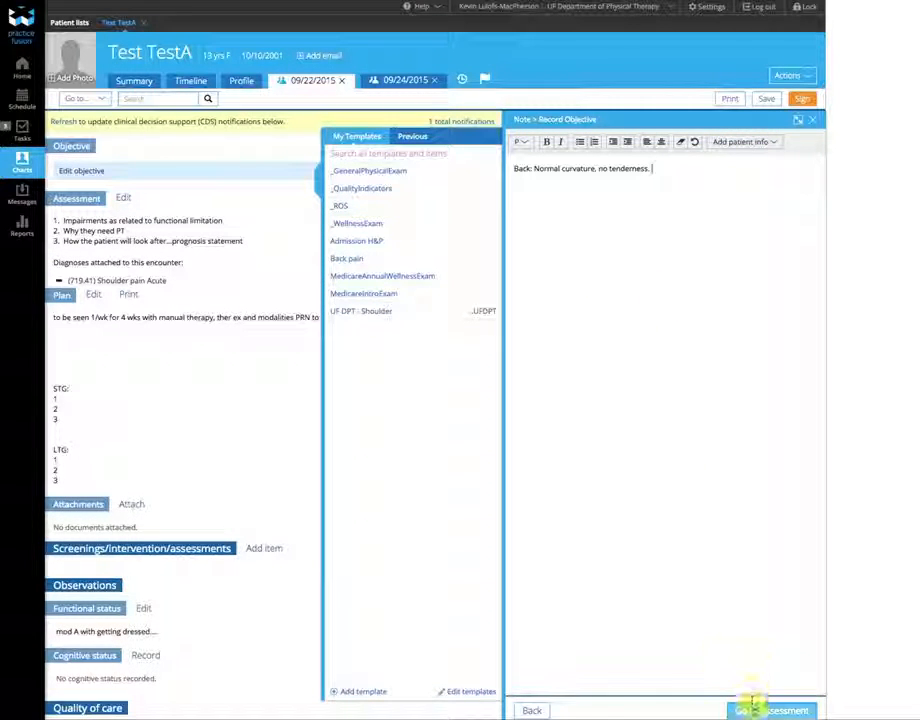
- Advance the note from Objective to the Assessment section
click(754, 711)
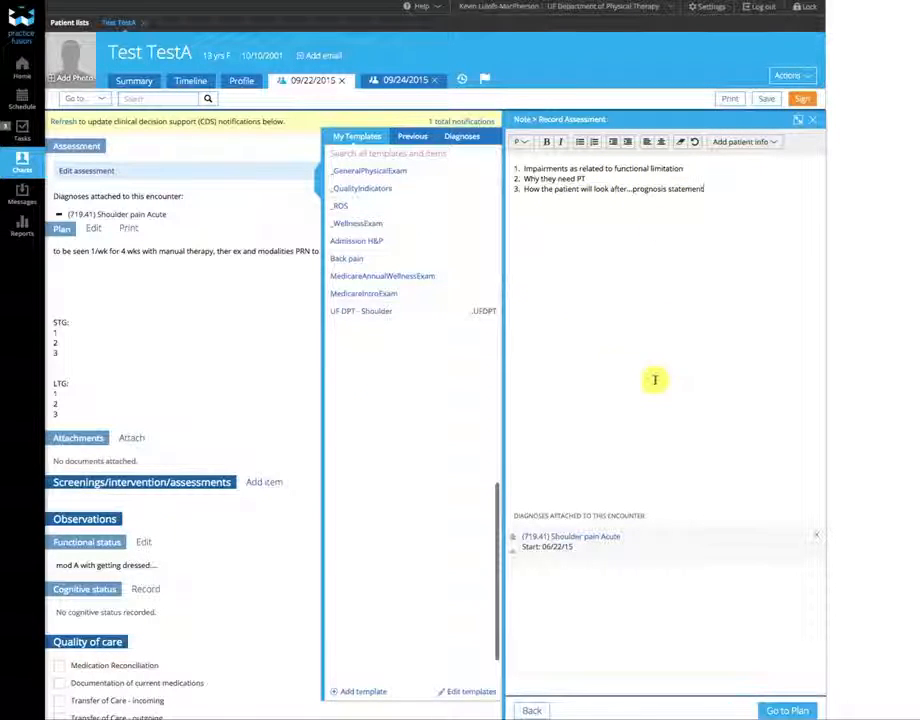
- Review the Plan with its STG and LTG goals, then close the editor and view the encounter
click(788, 710)
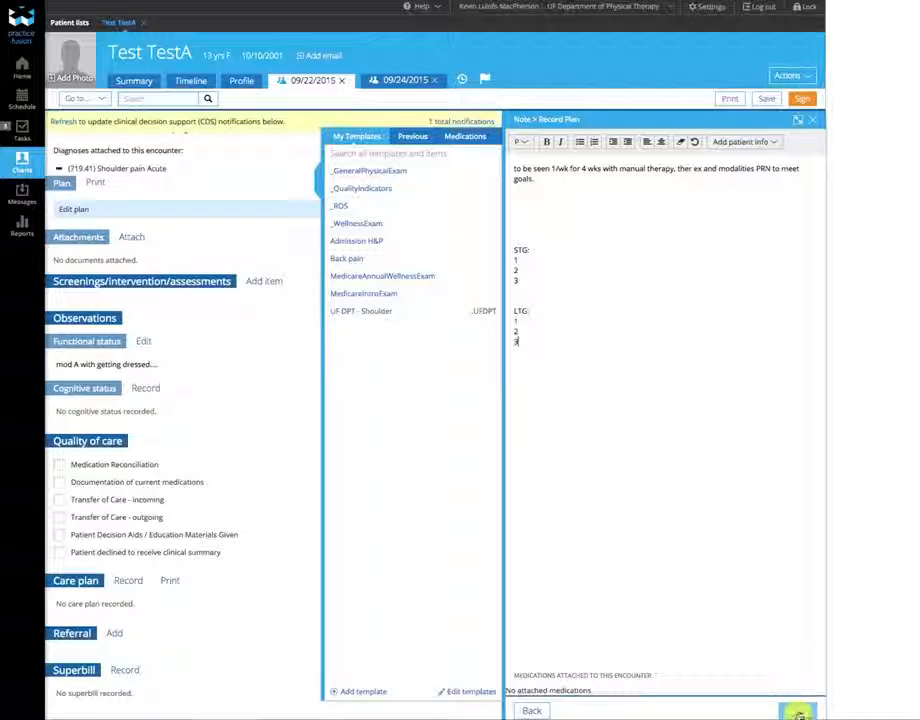
click(799, 713)
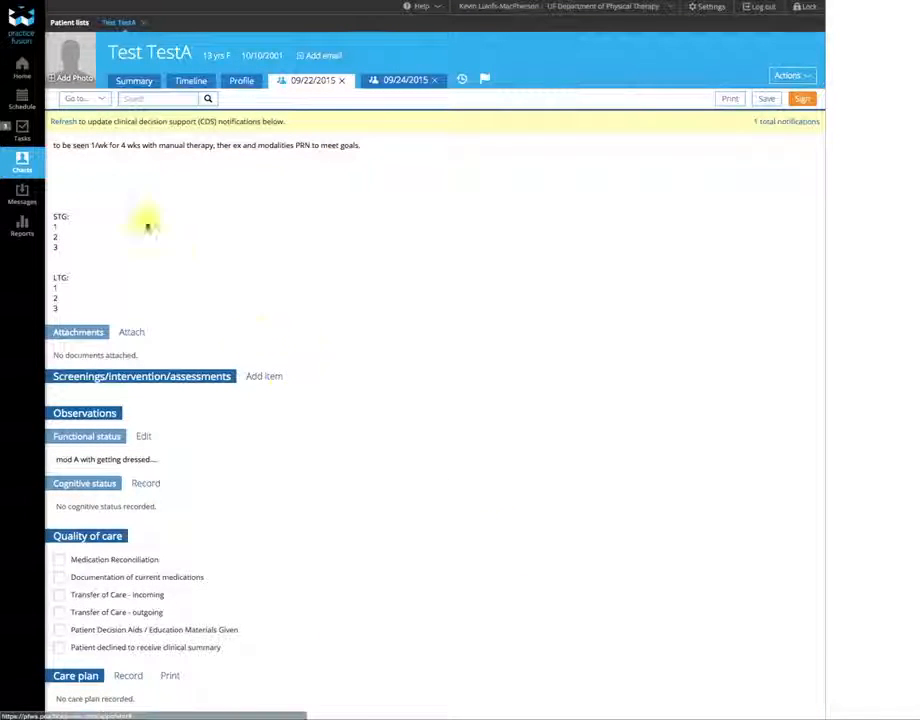
scroll(88, 190, up, 5)
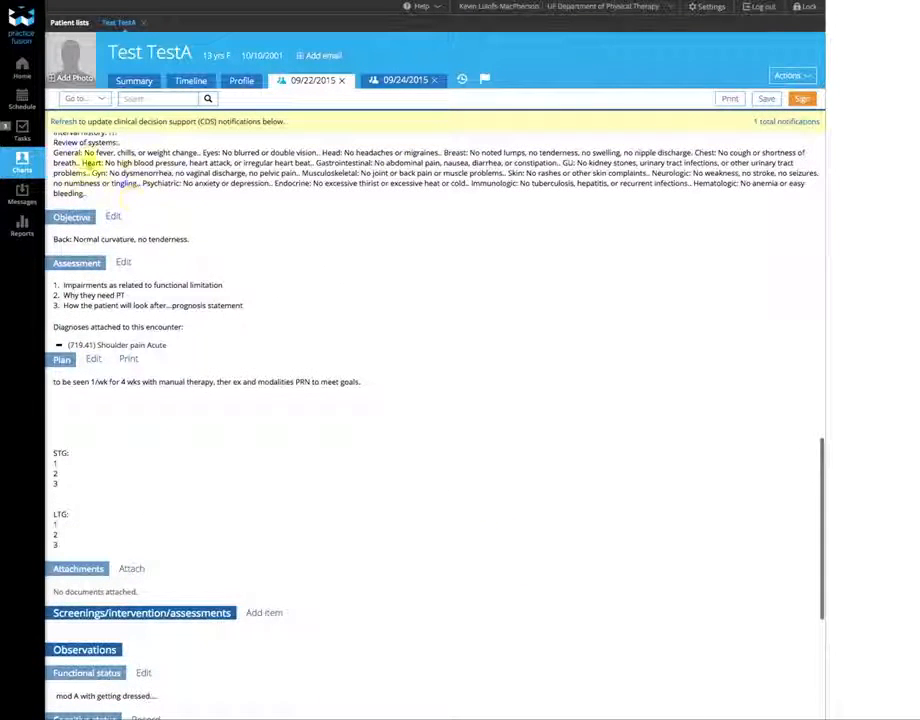
scroll(320, 484, down, 1)
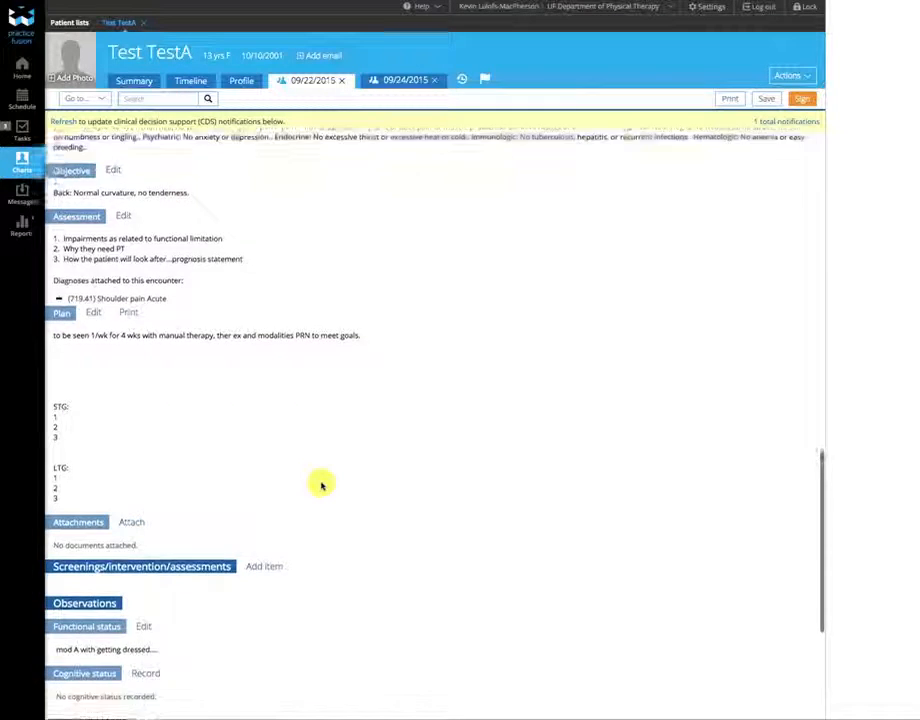
scroll(321, 486, down, 5)
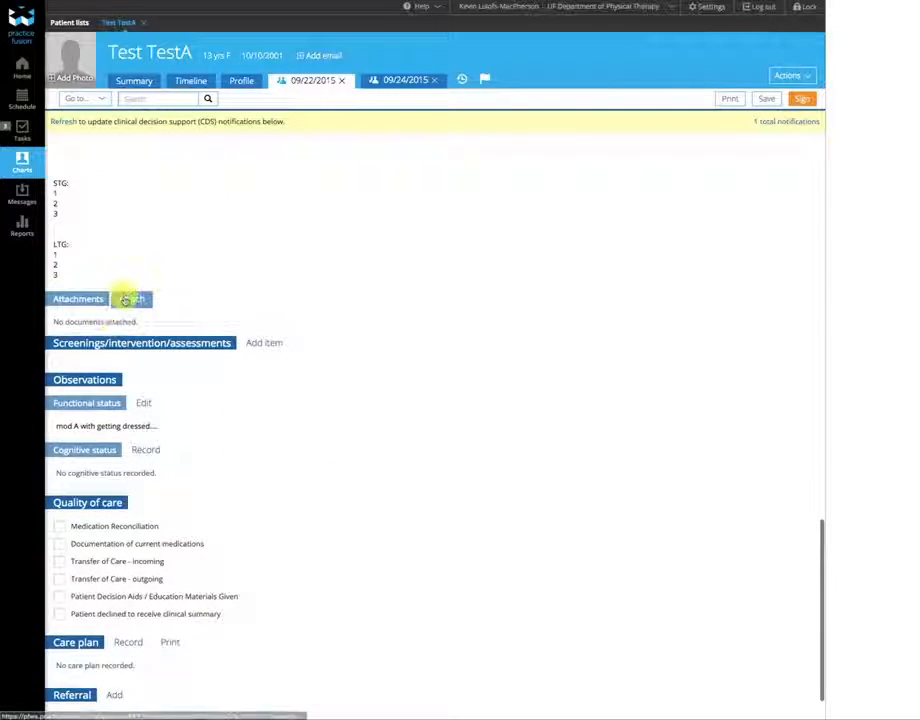
- Confirm no documents to attach, then start a Screenings/intervention/assessments item
click(130, 299)
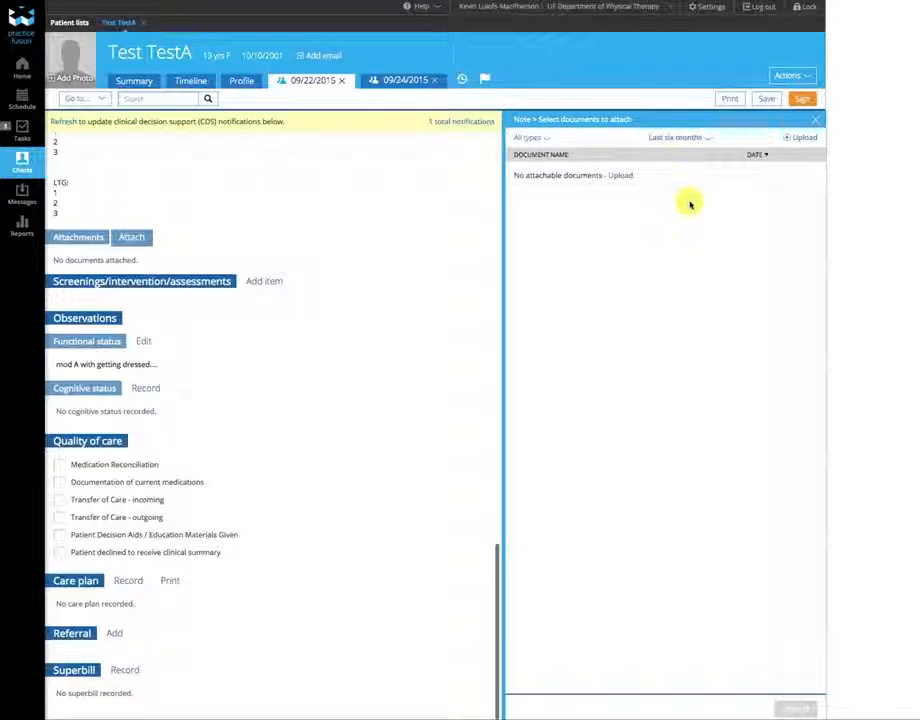
click(818, 122)
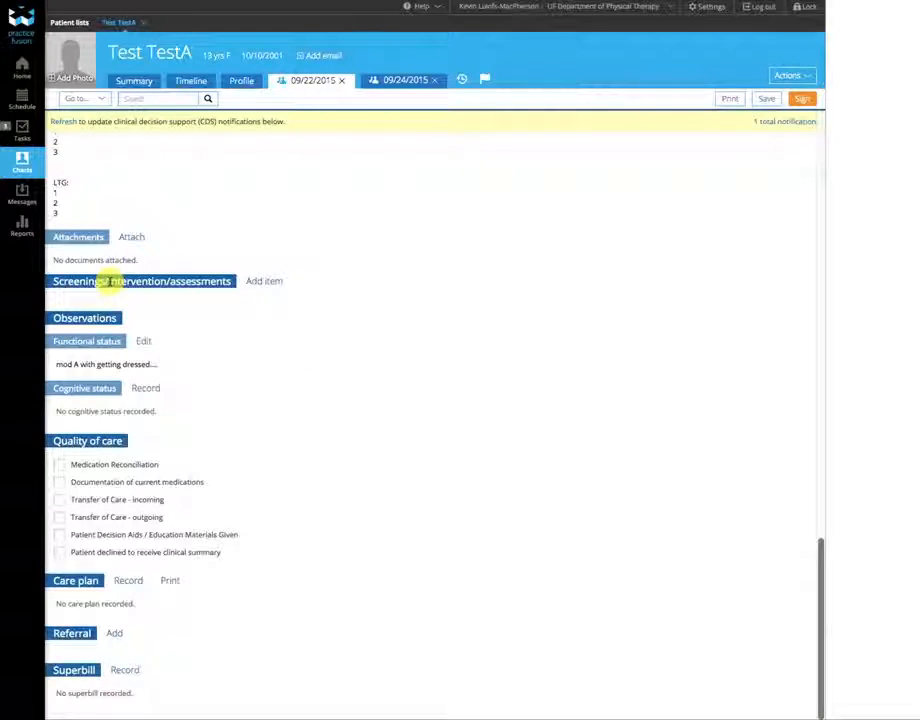
click(257, 282)
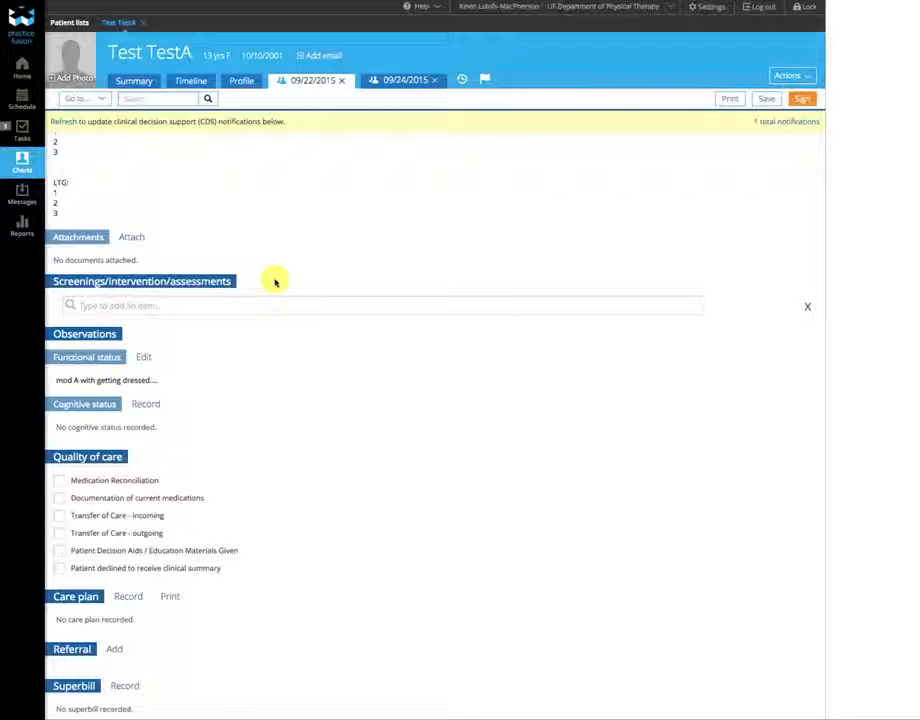
- Cancel the empty screening item and look over the whole encounter note
click(808, 310)
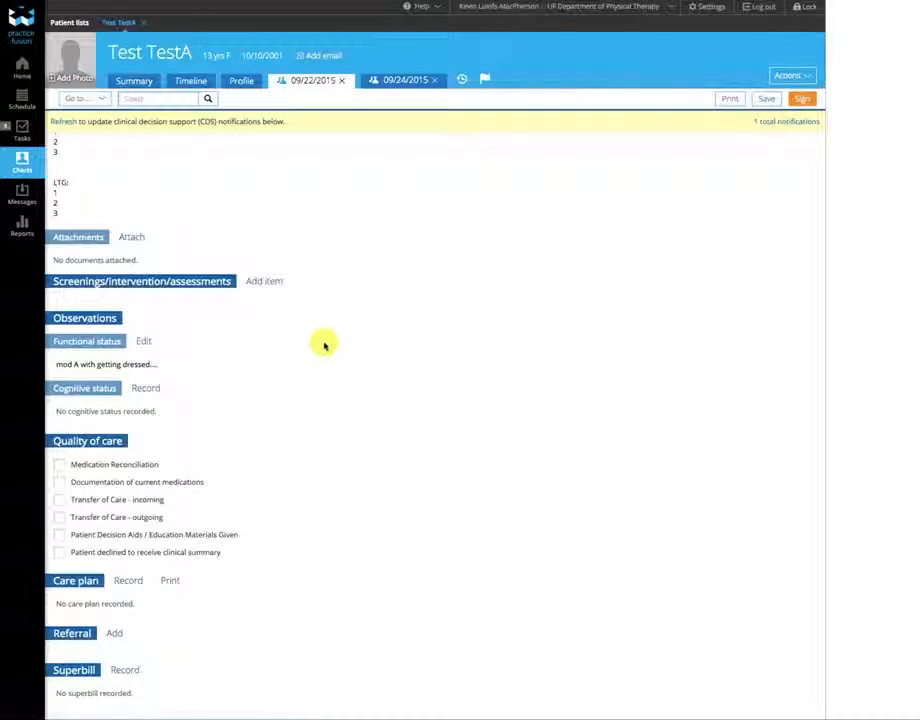
scroll(324, 345, up, 5)
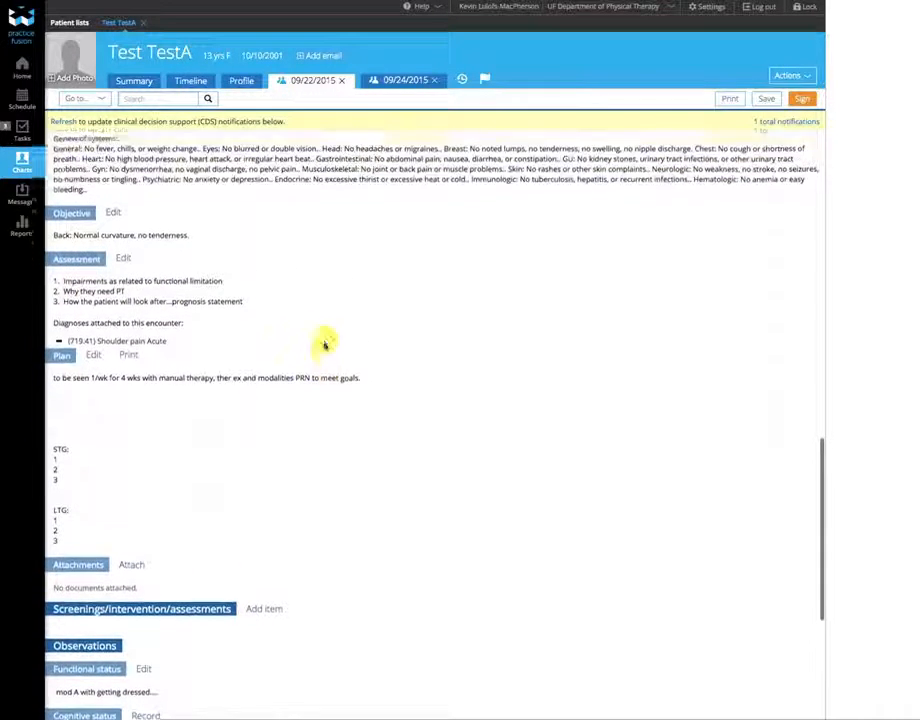
scroll(310, 338, up, 2)
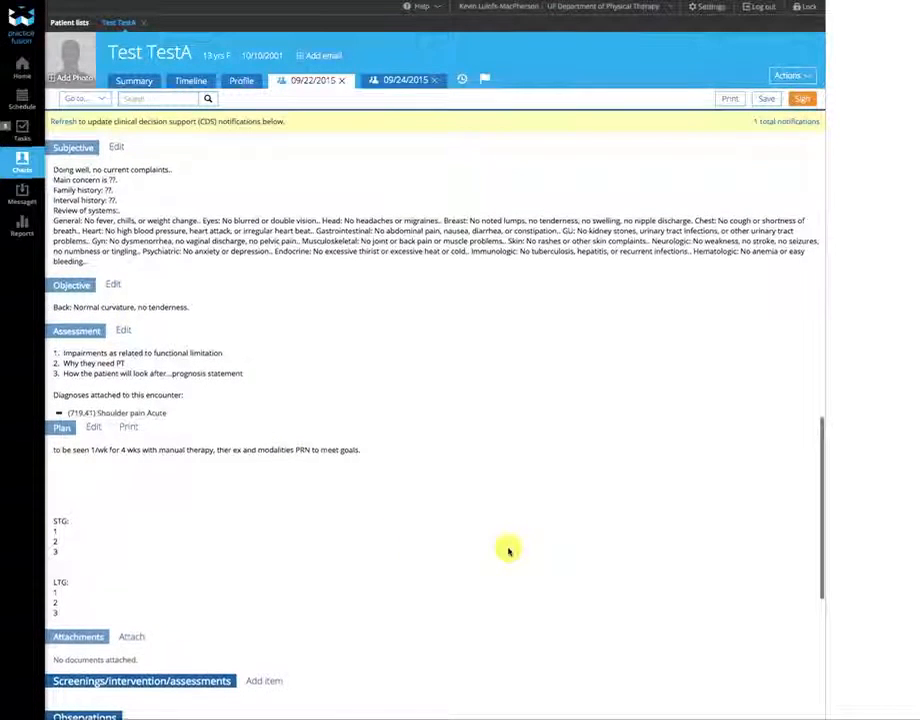
scroll(508, 551, down, 3)
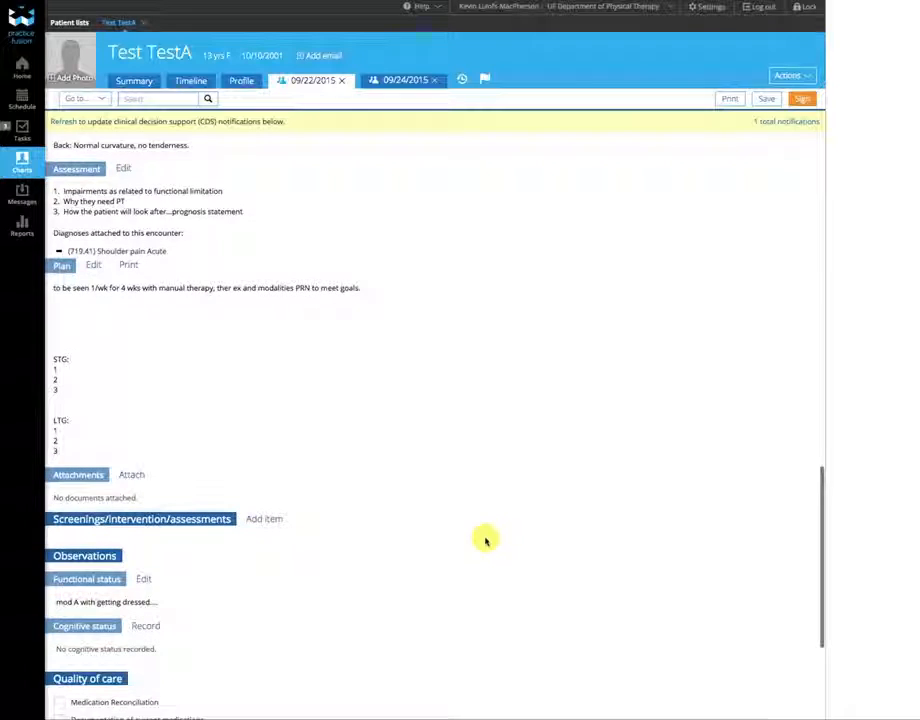
scroll(455, 523, up, 1)
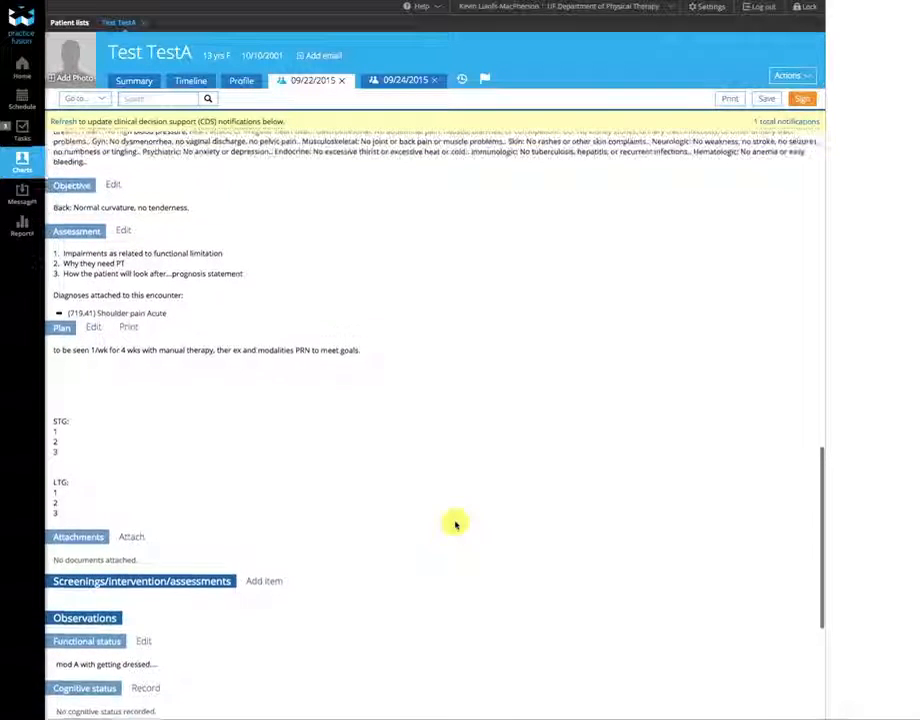
scroll(455, 523, up, 4)
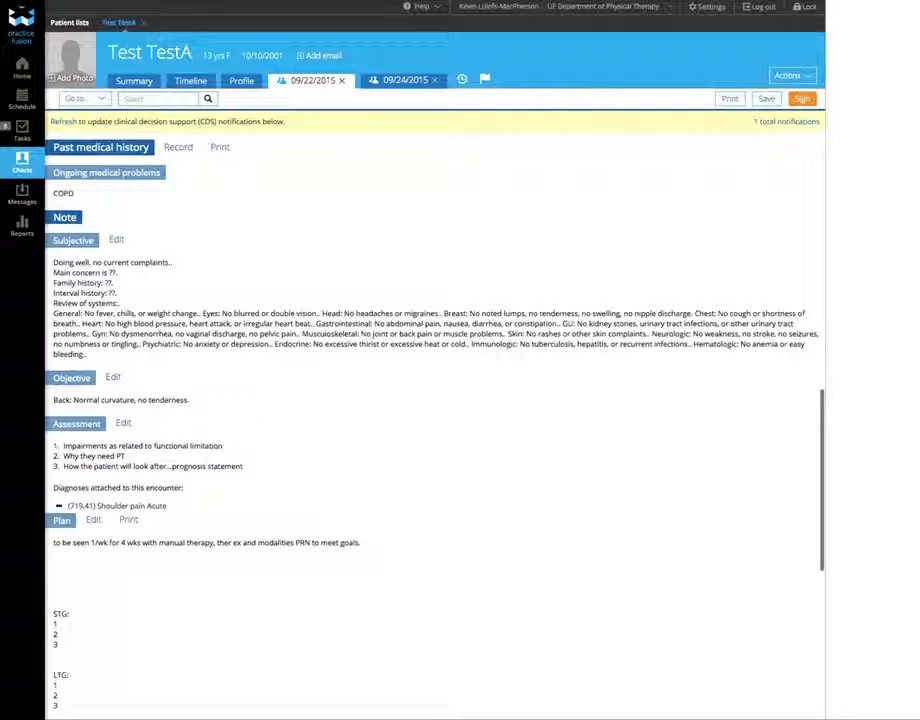
scroll(454, 576, down, 10)
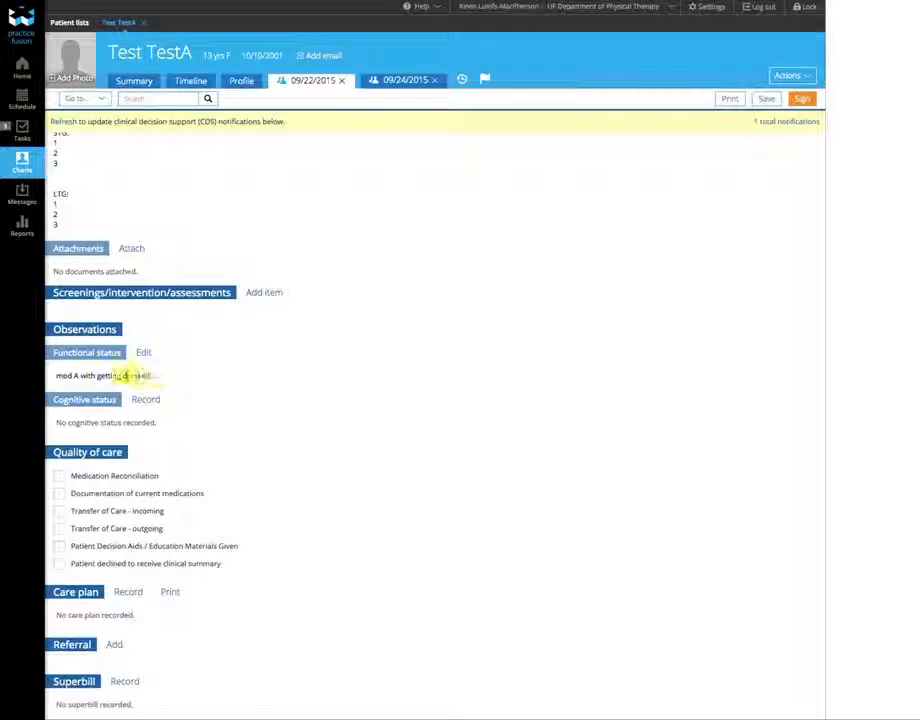
scroll(163, 374, down, 1)
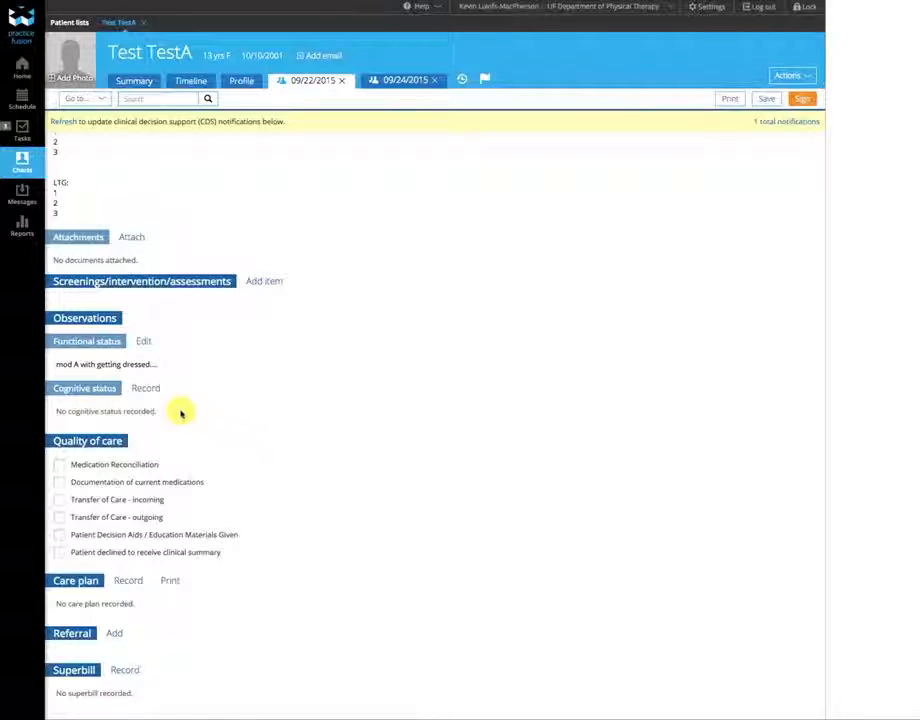
- Enter 'no noted' as the patient's cognitive status comment and save it
click(148, 389)
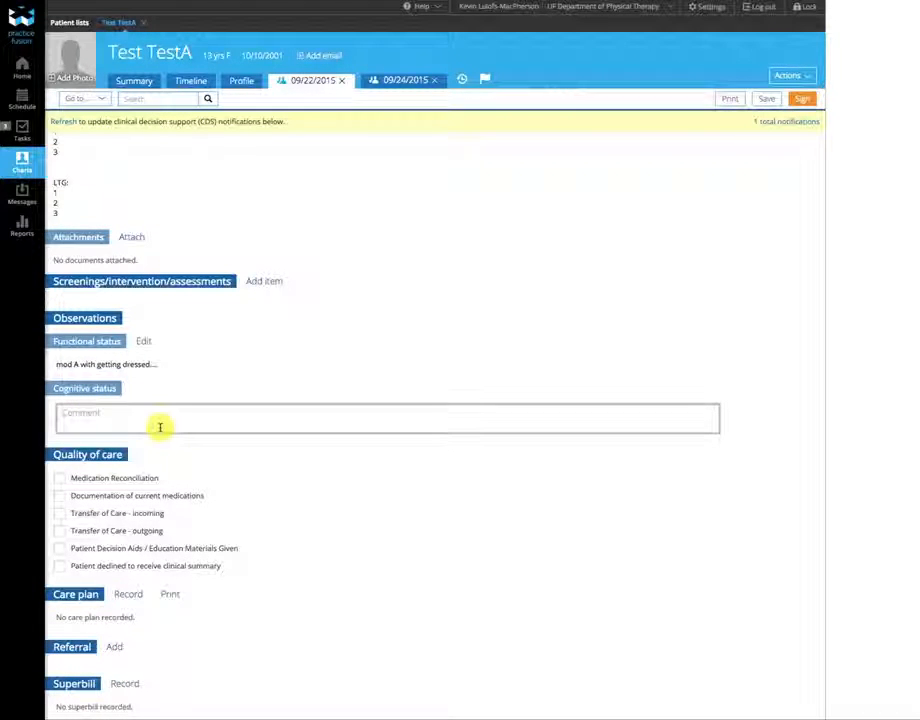
text(non)
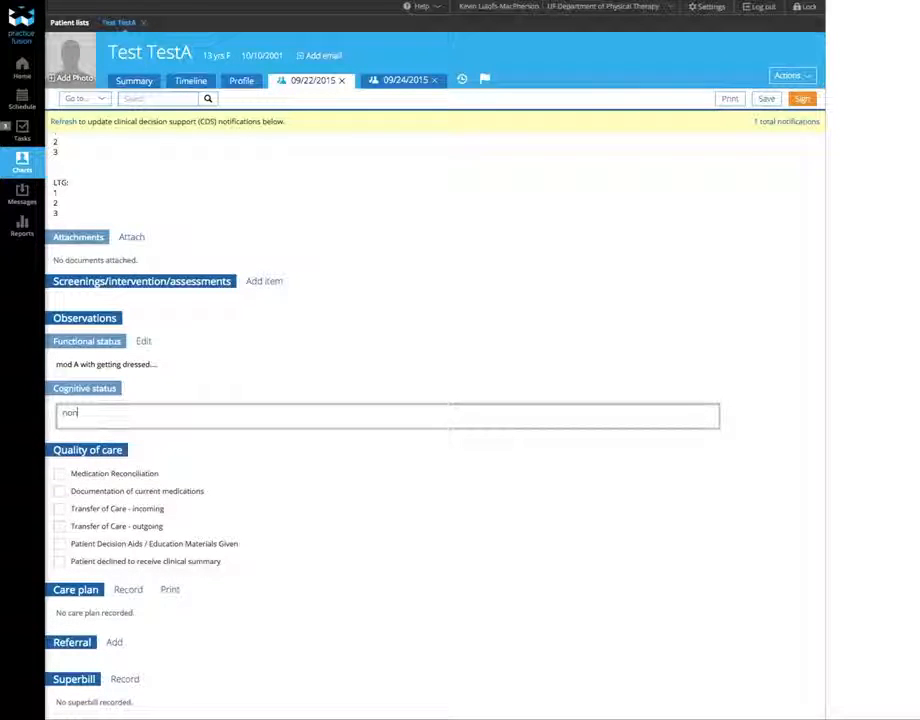
key(BackSpace)
click(318, 562)
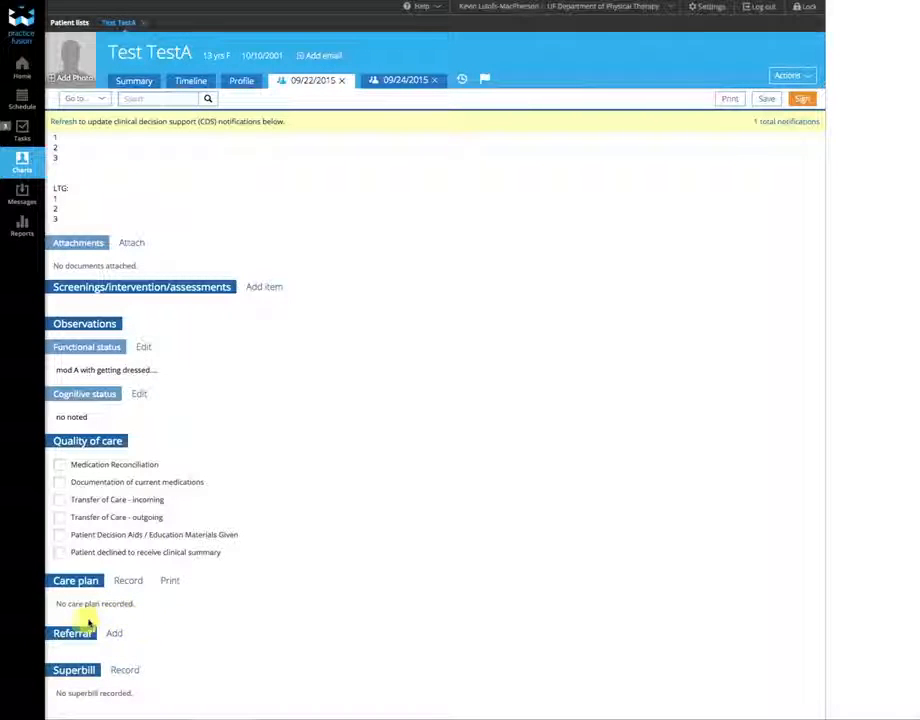
- Open a referral order, set My Connections to All specialties sorted alphabetically, then close it unsent
click(116, 636)
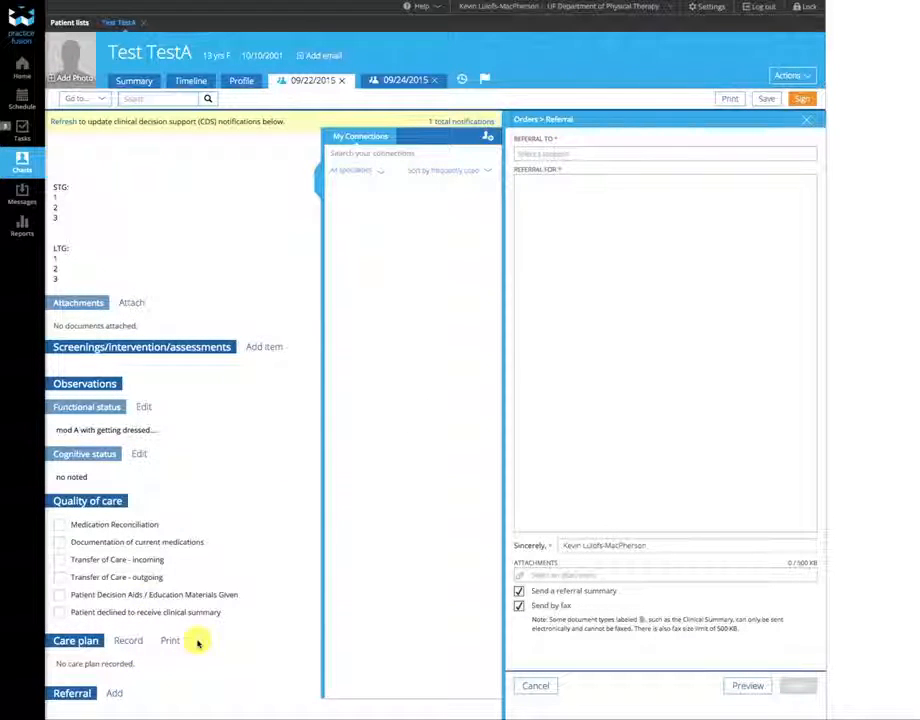
scroll(242, 622, down, 2)
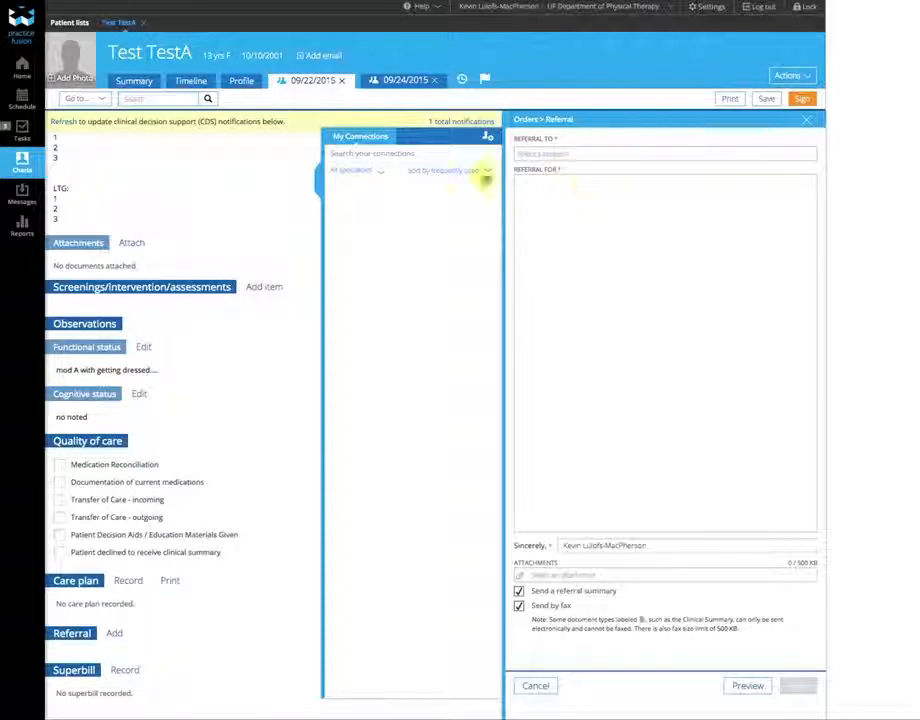
click(367, 176)
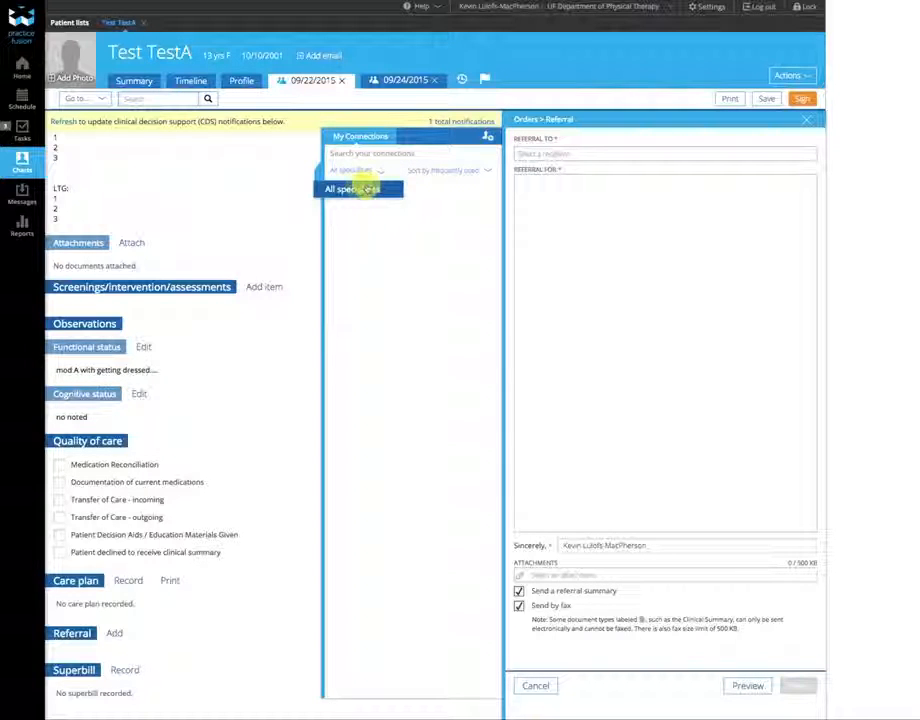
click(368, 189)
click(465, 172)
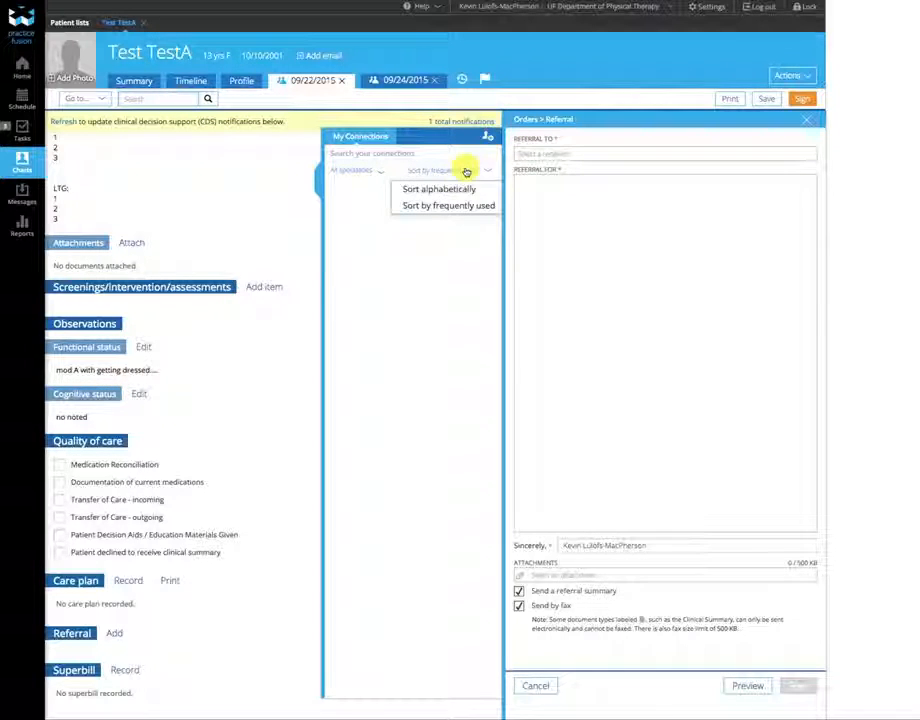
click(461, 190)
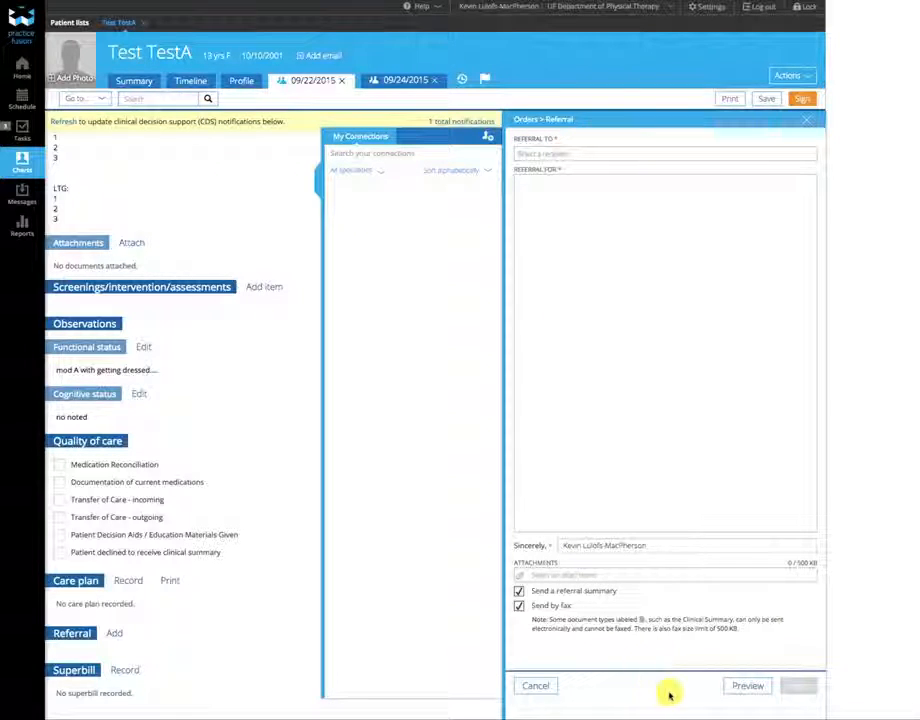
click(813, 120)
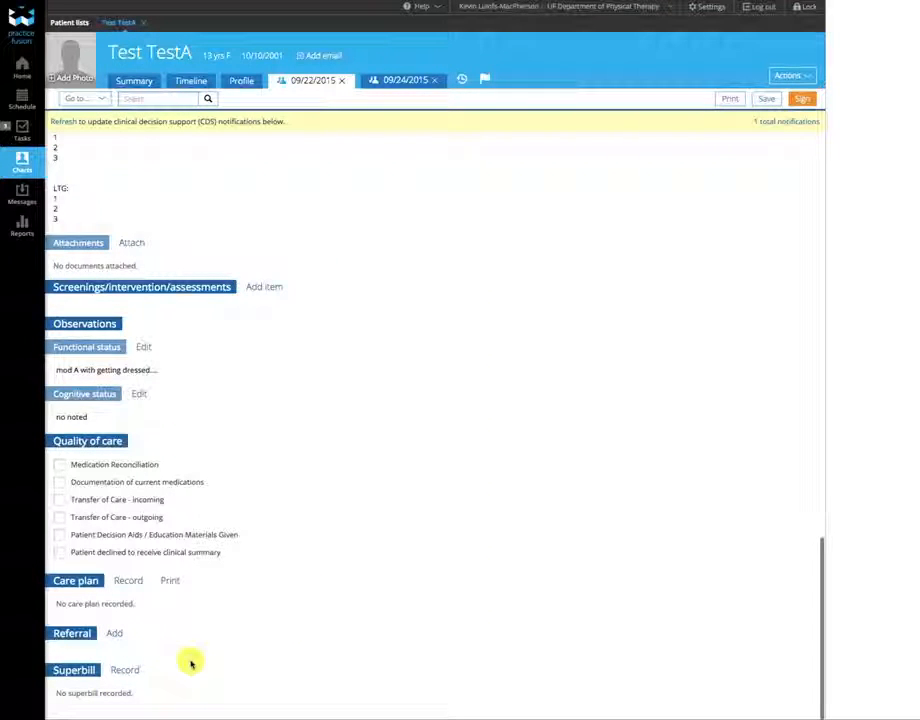
- Sign the office-visit SOAP encounter, confirming that it will be permanently finalized
scroll(475, 490, up, 5)
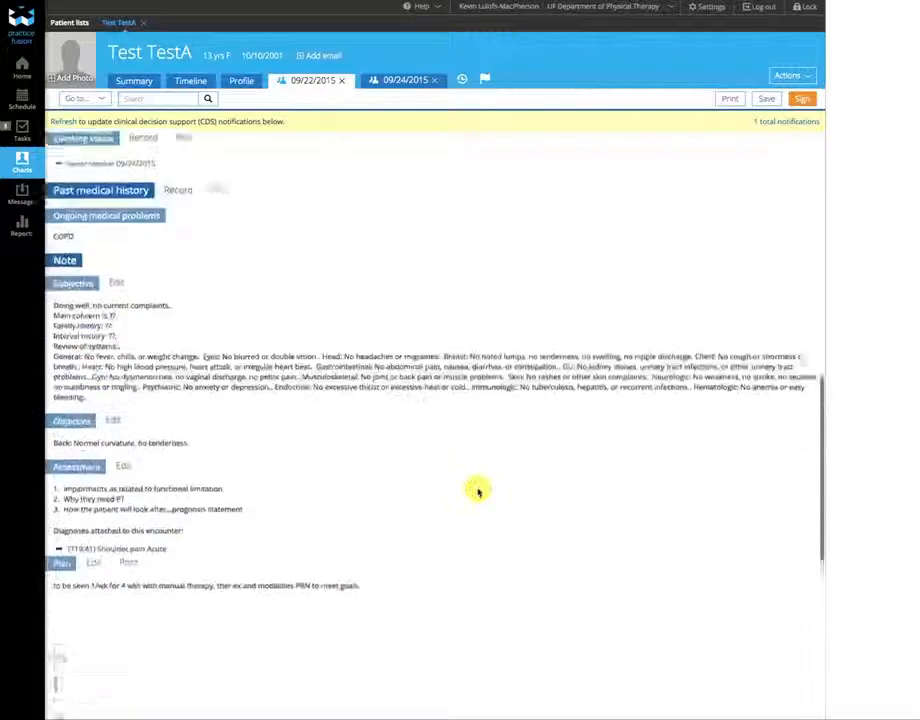
scroll(477, 490, up, 10)
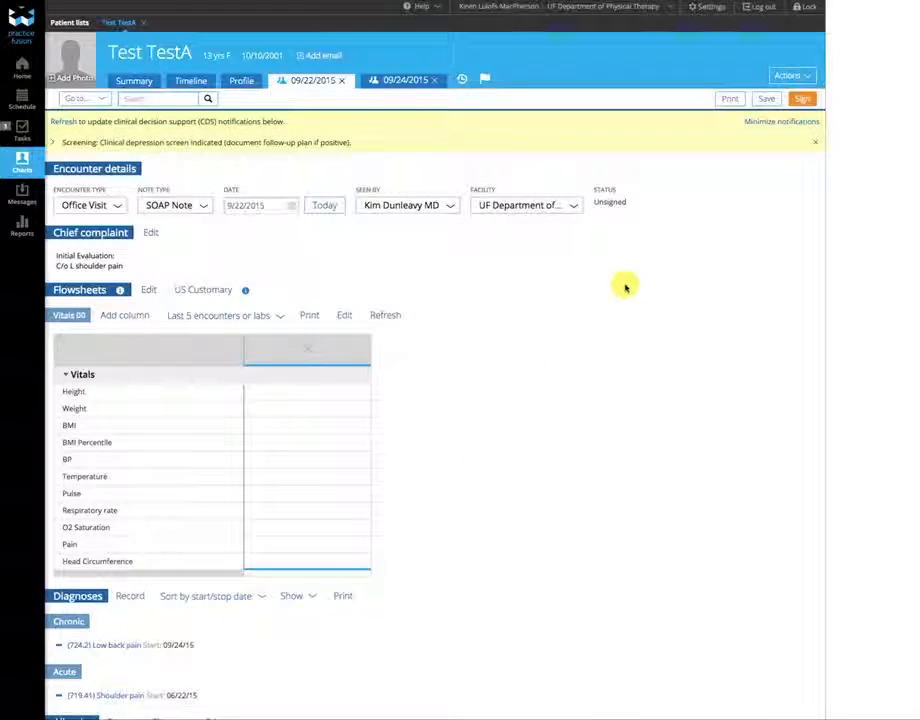
click(804, 100)
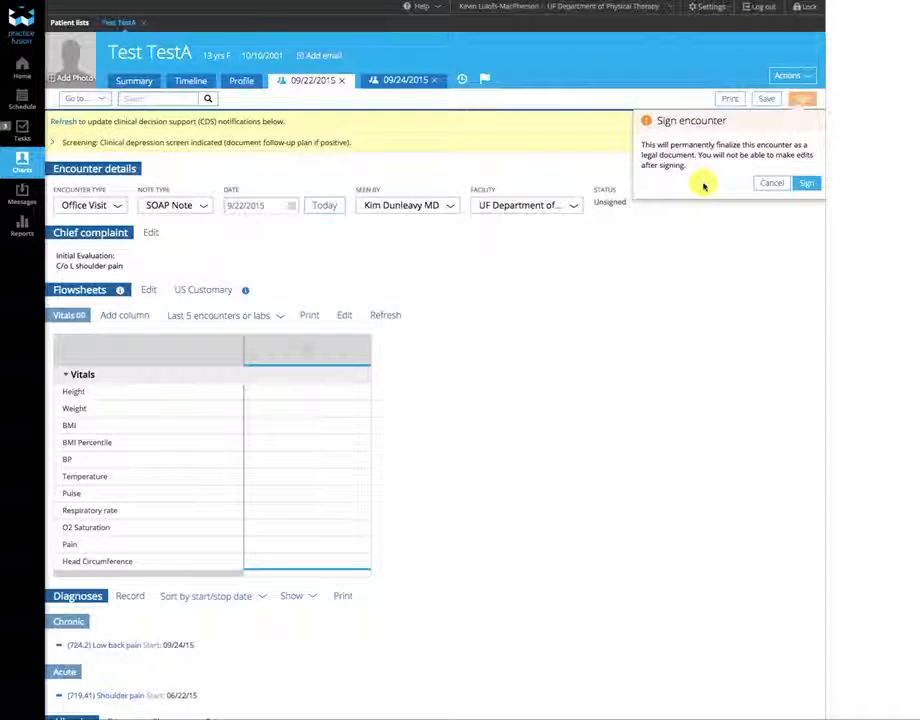
click(811, 186)
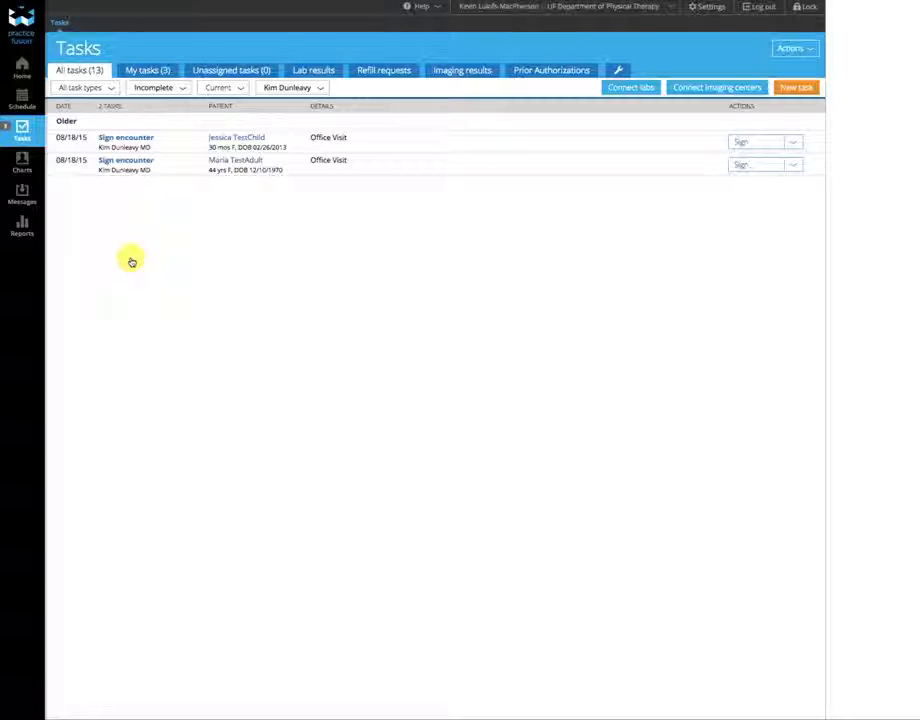
- Close the patient's chart and set the patient list back to All providers
click(26, 166)
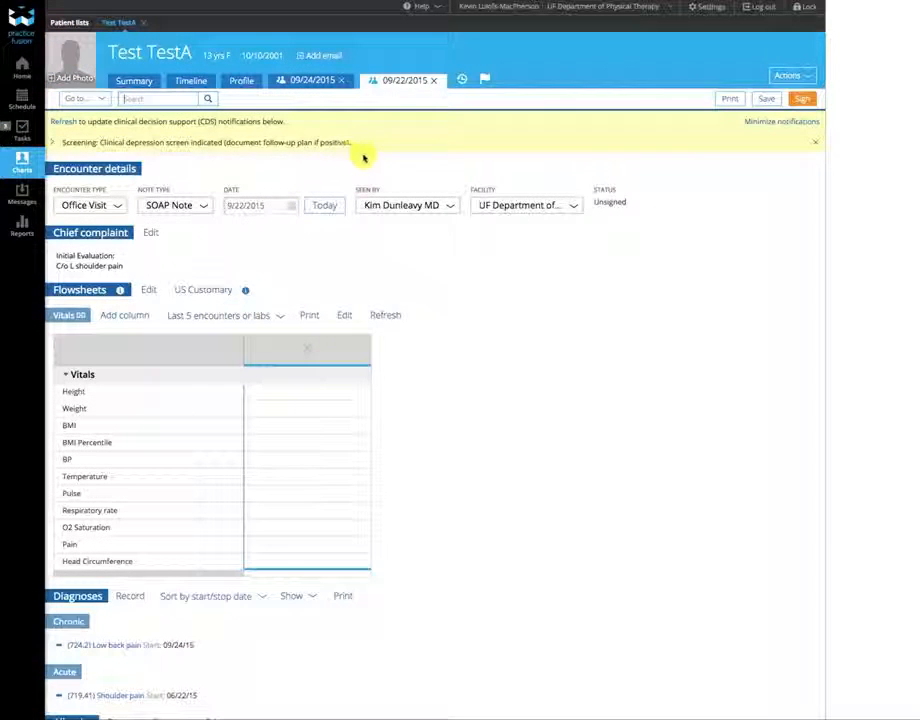
click(143, 22)
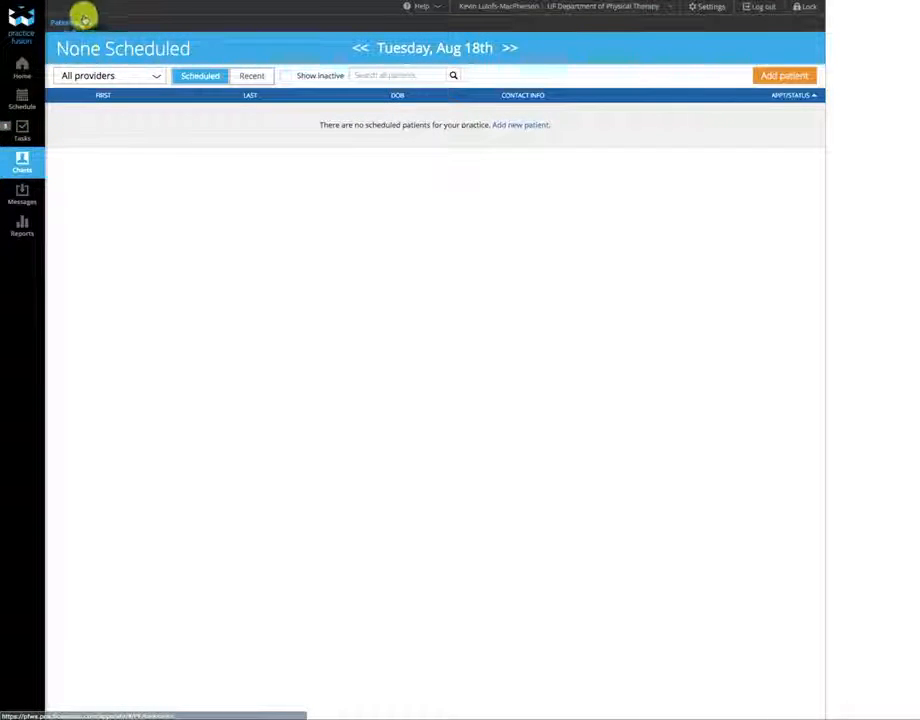
click(155, 78)
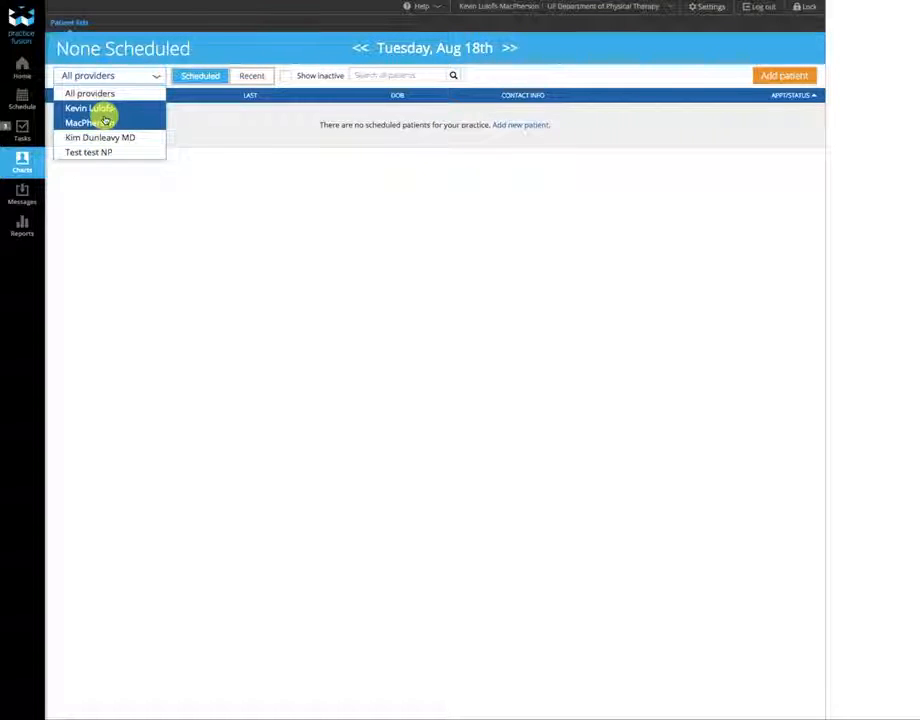
click(100, 117)
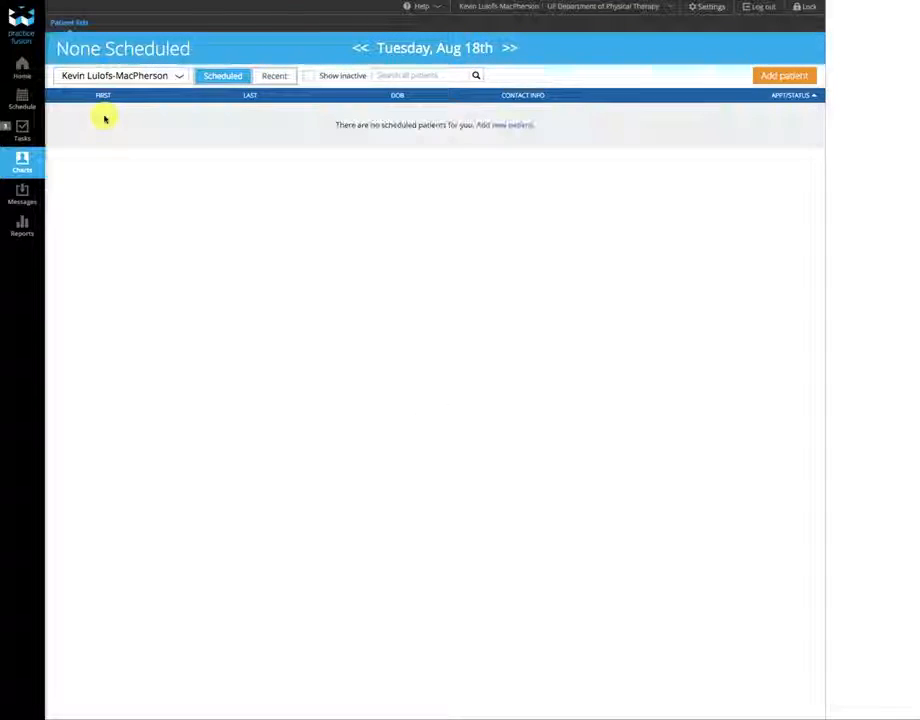
click(171, 81)
click(148, 93)
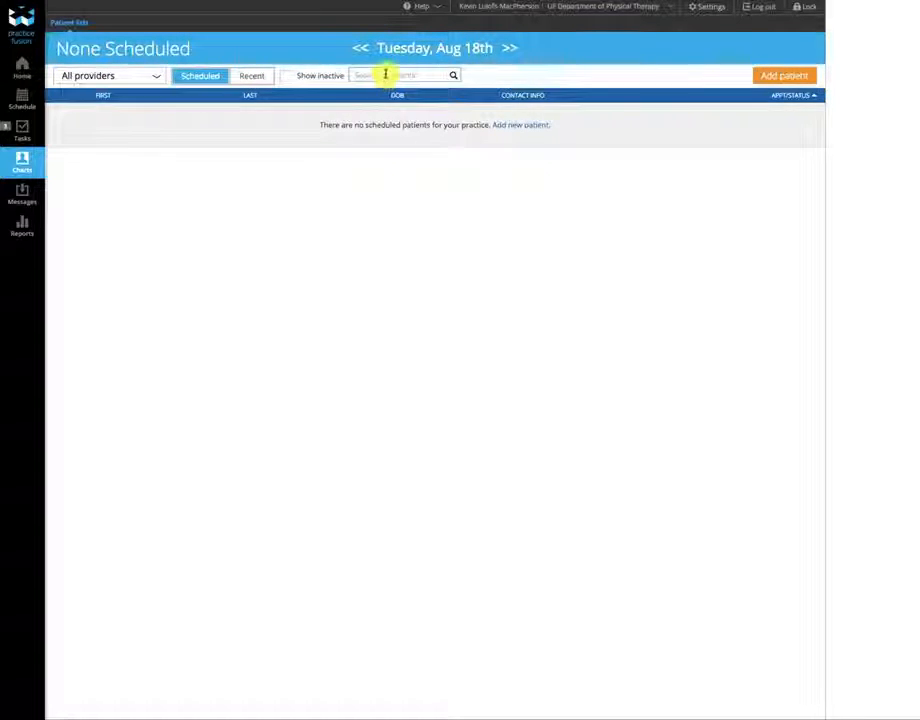
- Search the patient list by the patient's date of birth
click(385, 74)
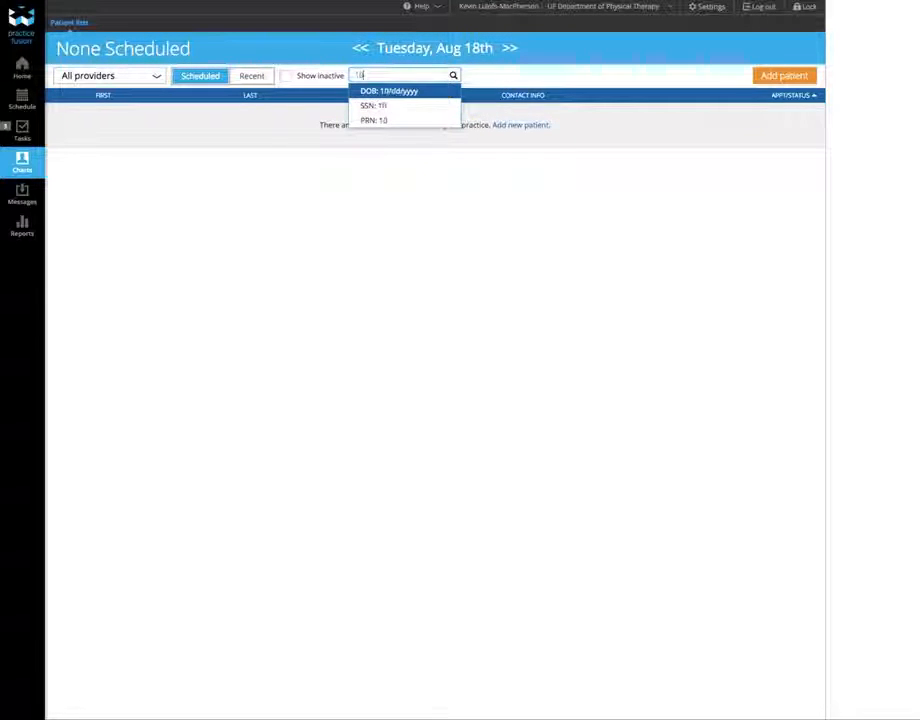
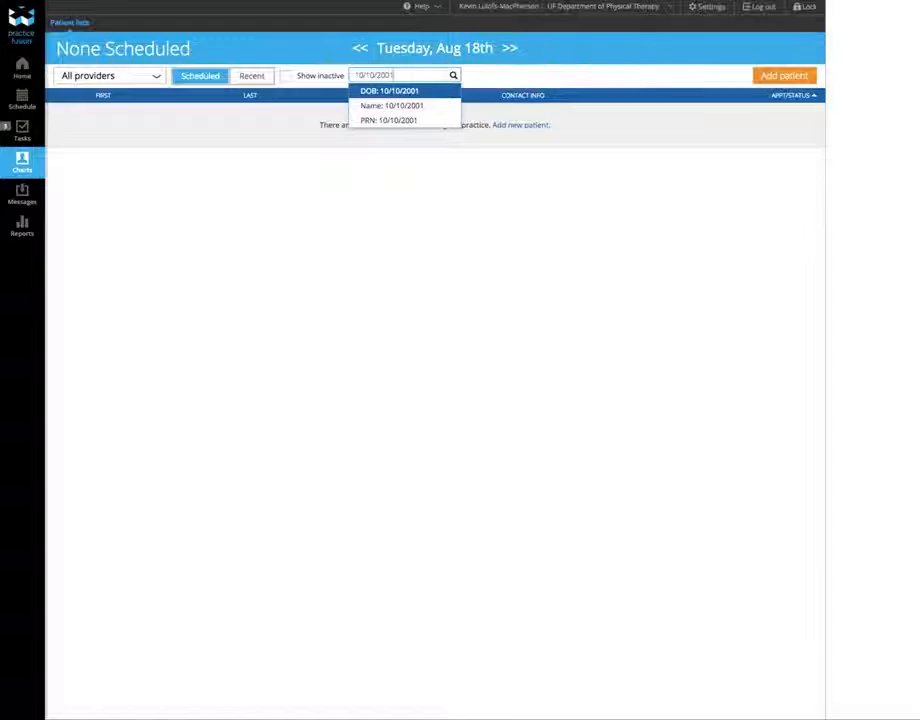
key(Return)
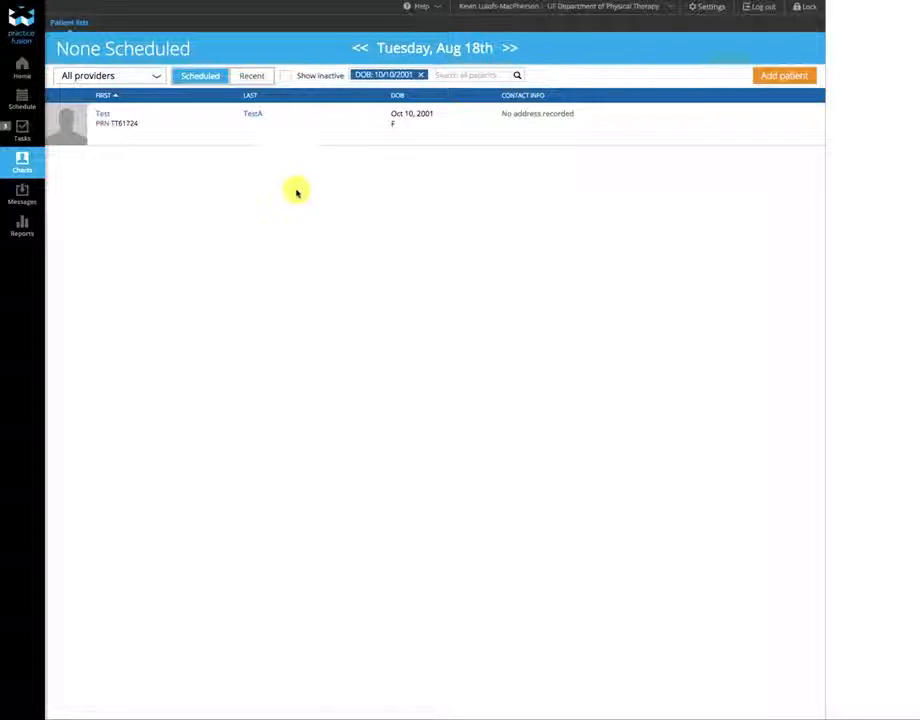
- Open the test patient's chart summary and choose SOAP Note as the new encounter type
click(198, 124)
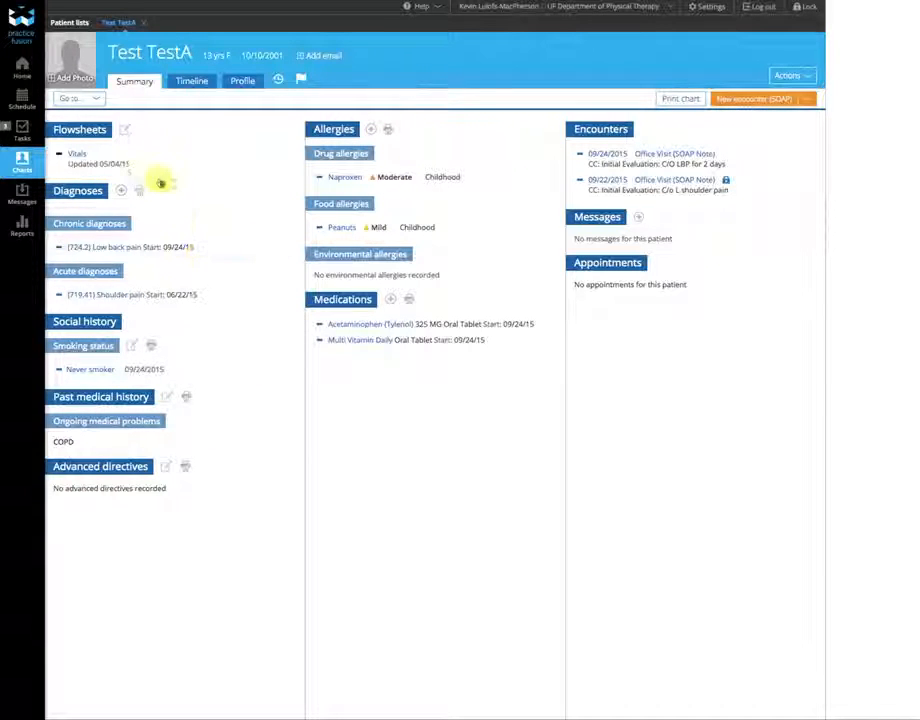
click(811, 102)
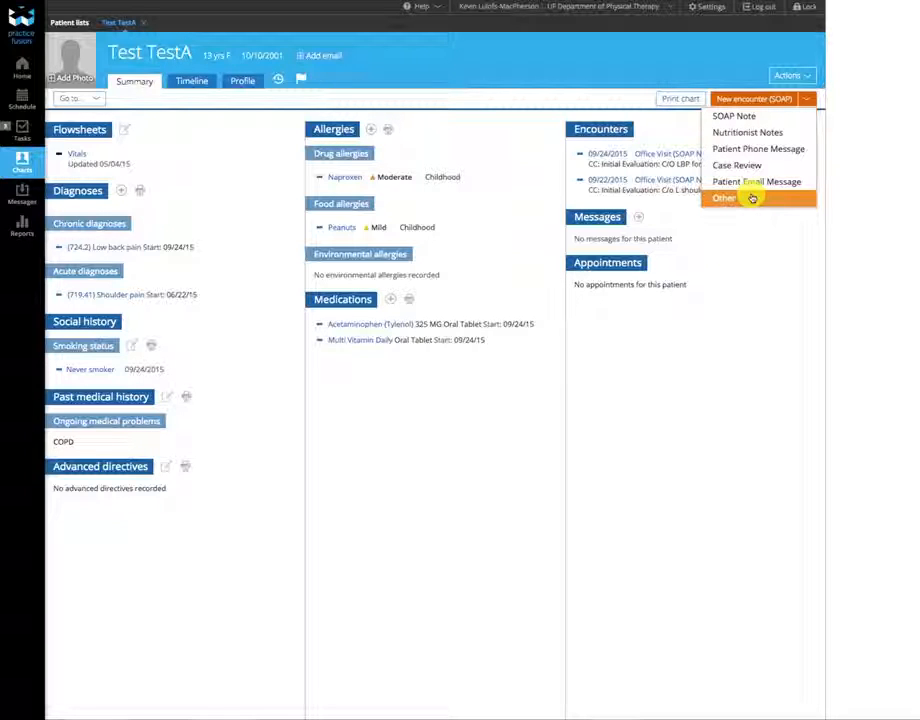
click(752, 117)
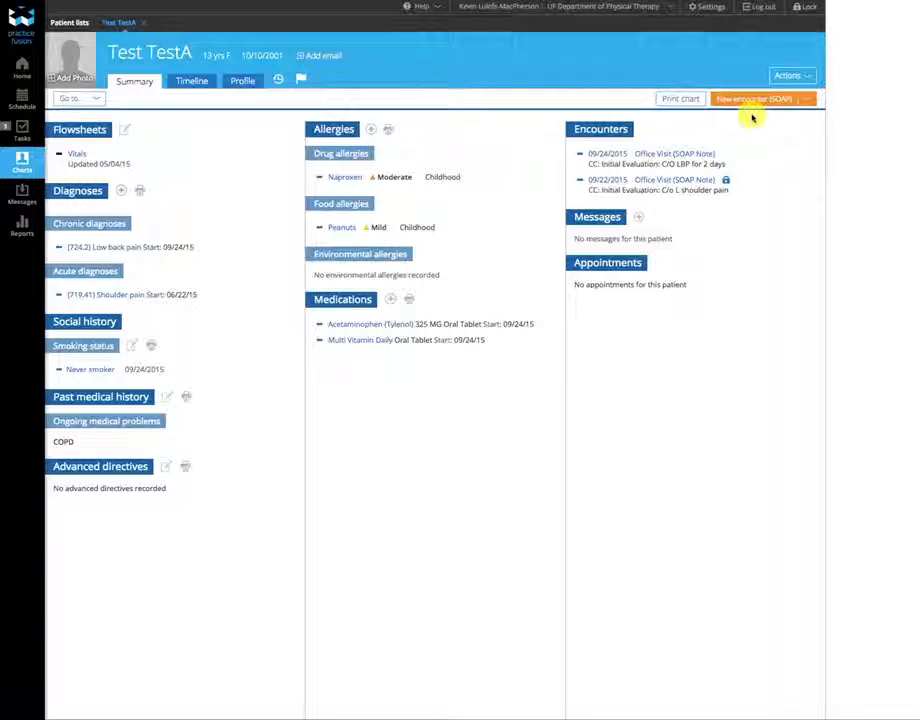
click(757, 102)
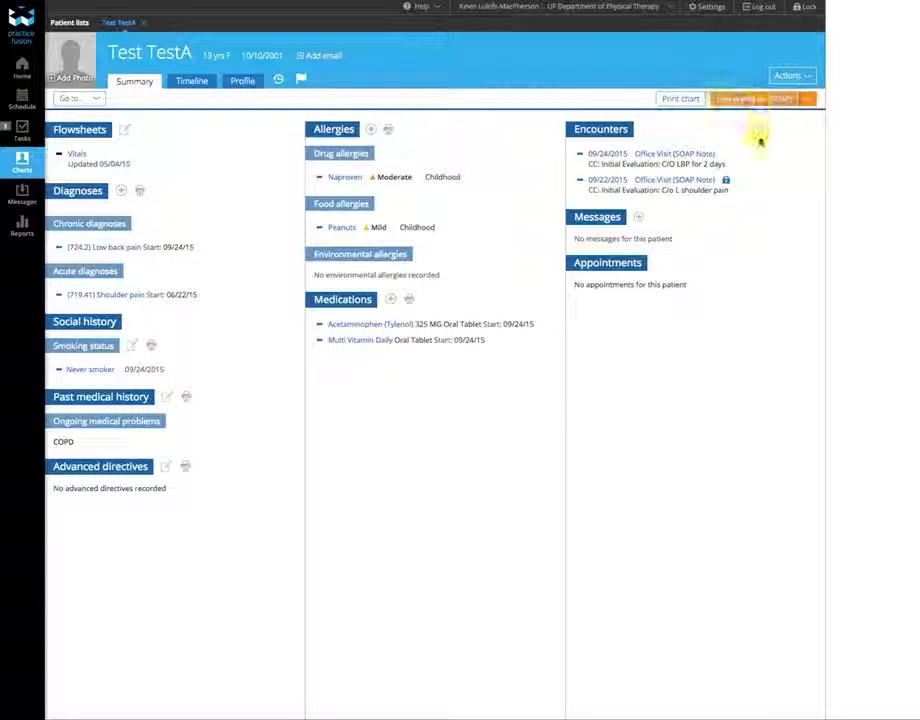
- Create the new Office Visit SOAP Note encounter and scroll through its page
click(760, 100)
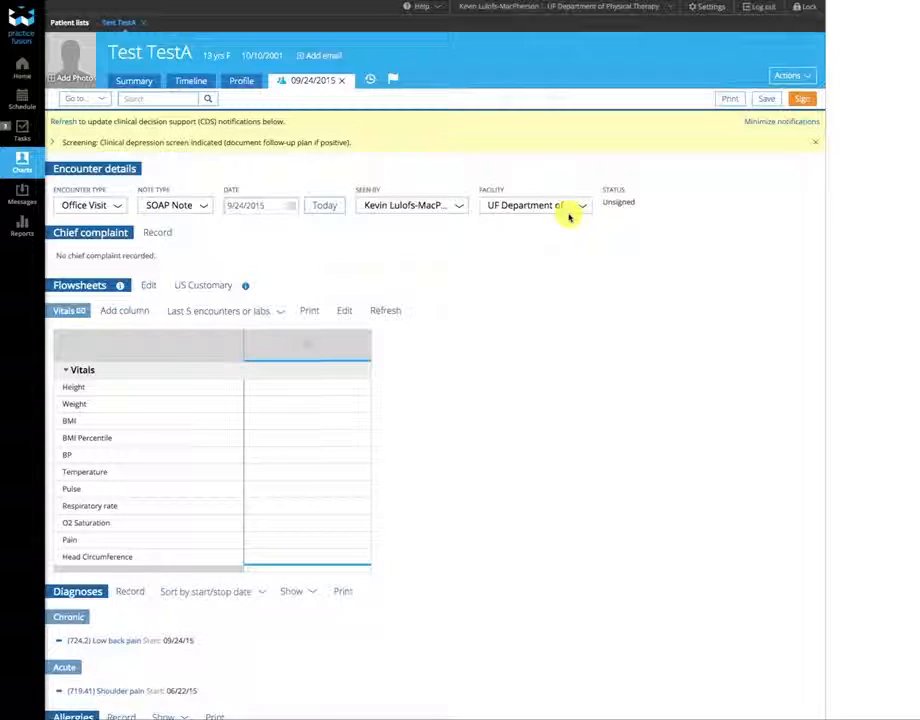
scroll(262, 283, down, 2)
scroll(262, 285, down, 10)
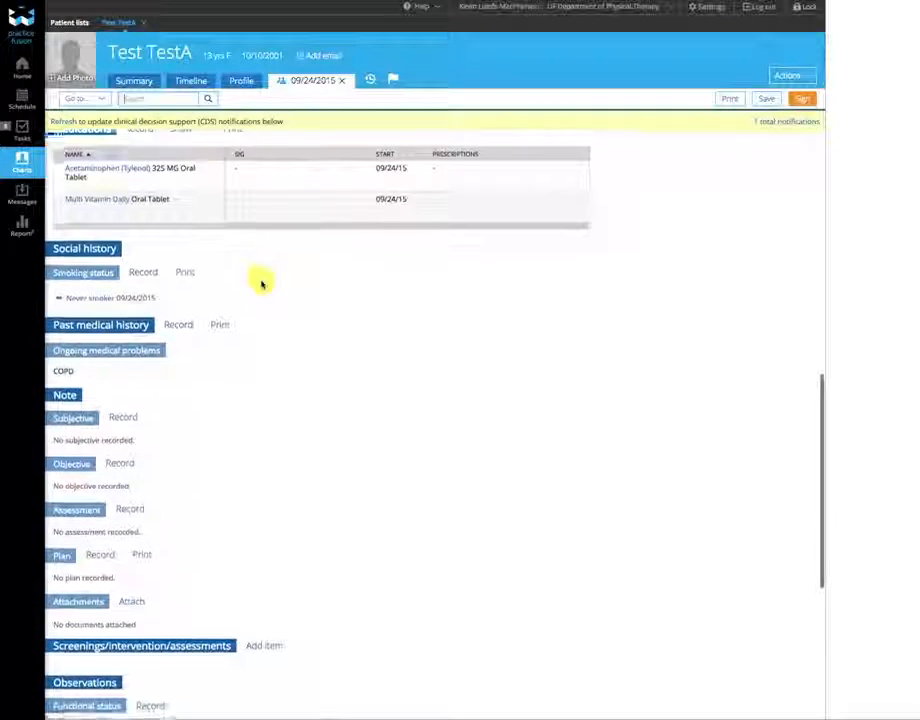
scroll(262, 285, up, 10)
scroll(262, 285, up, 2)
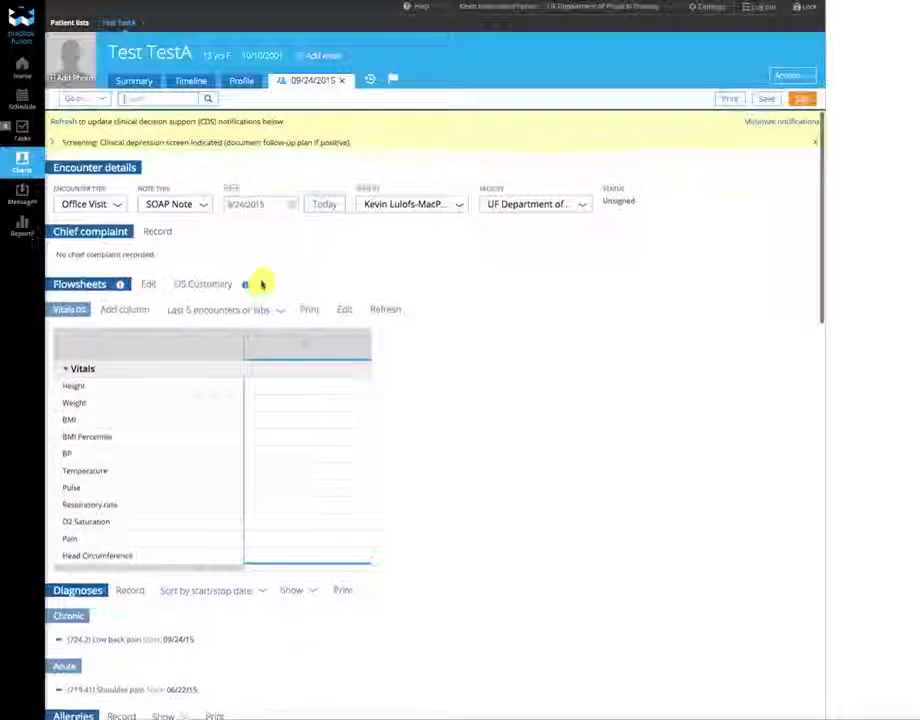